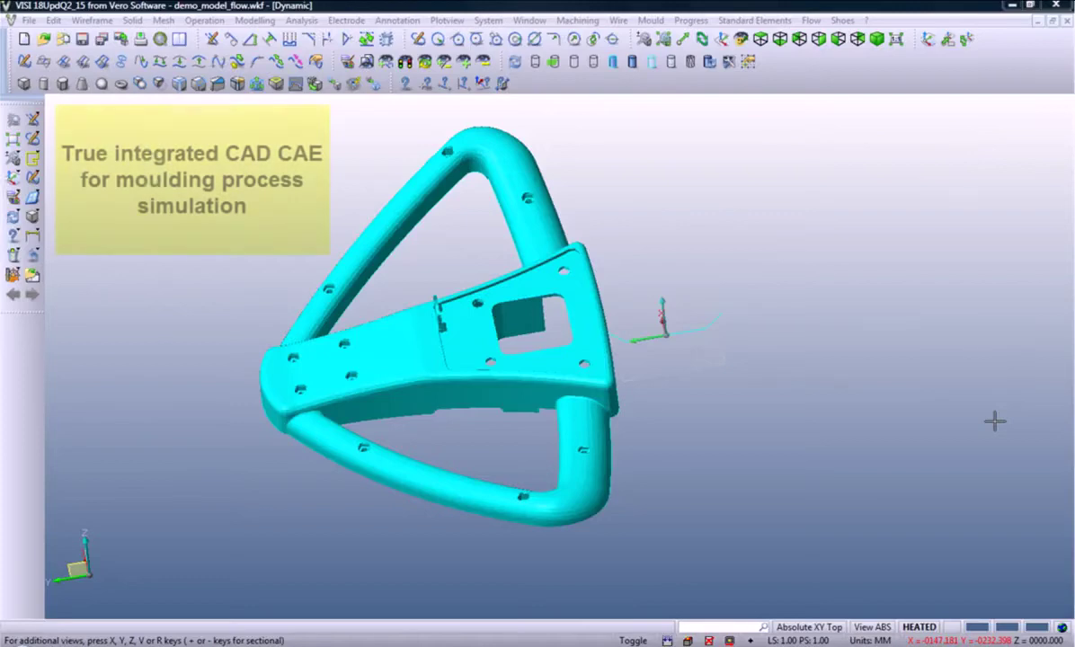
- Add Part 1 to a new Flow project via Model preparation and pick the steering-wheel solid
click(811, 21)
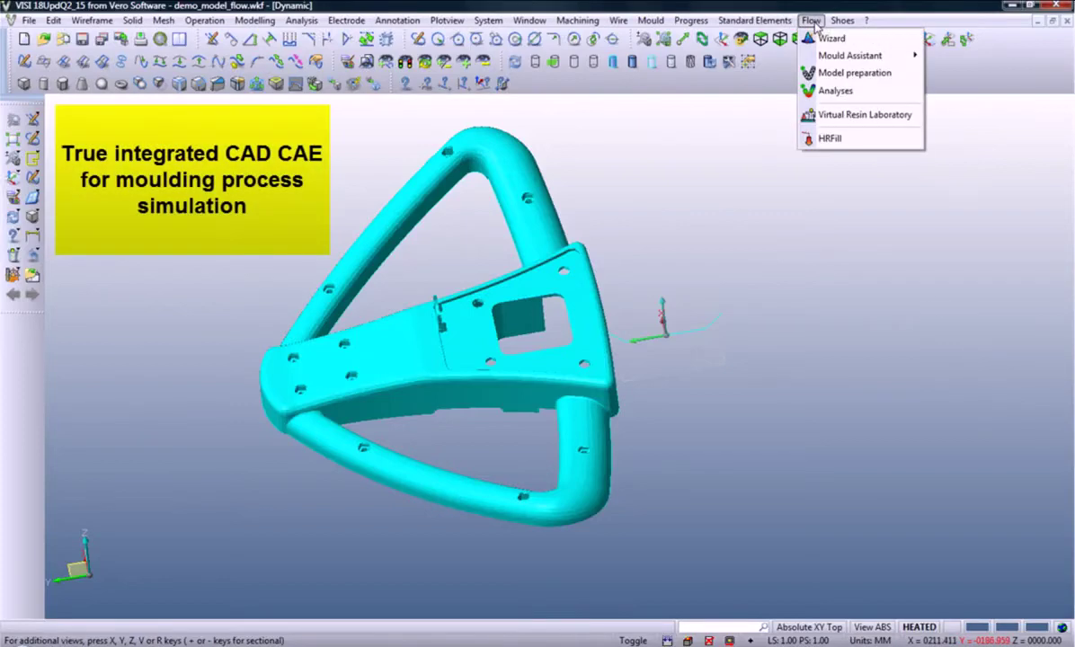
click(845, 73)
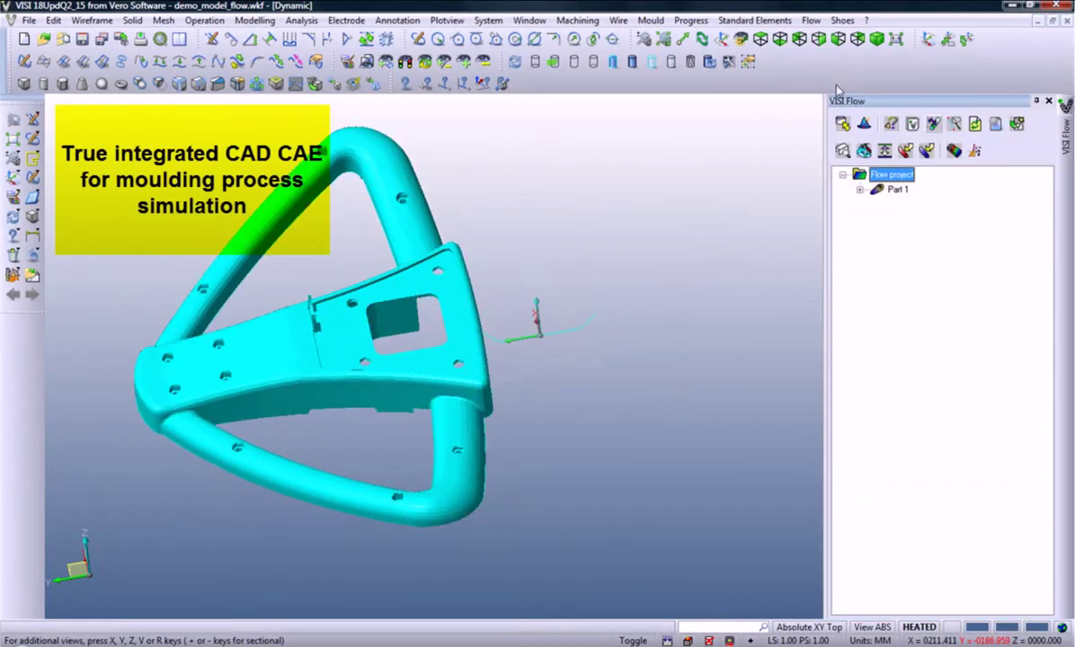
click(842, 124)
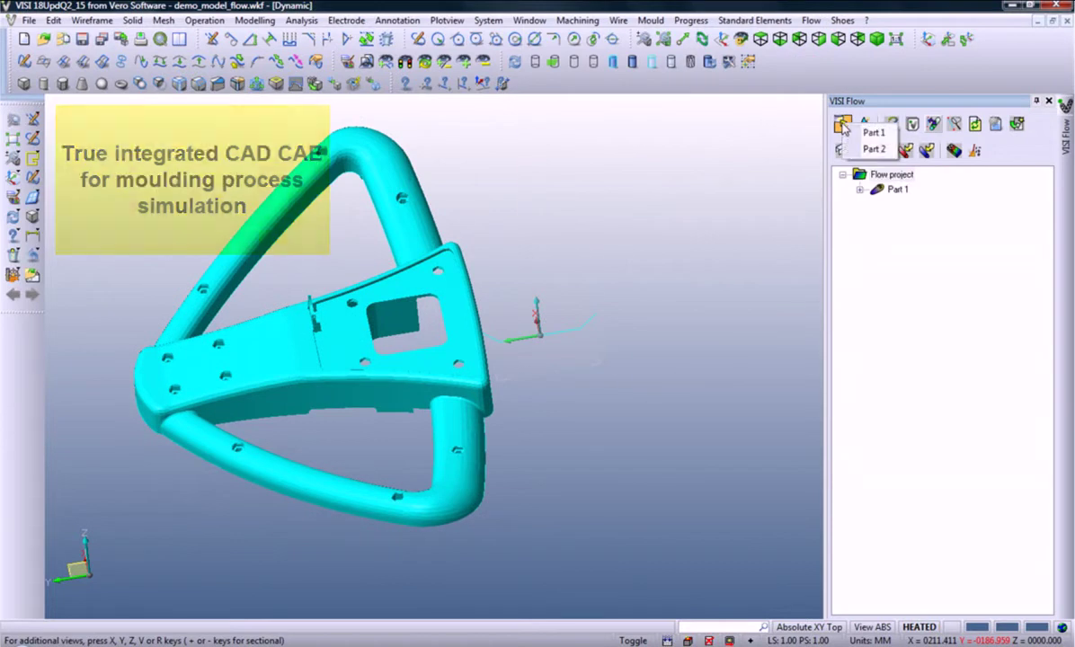
click(873, 132)
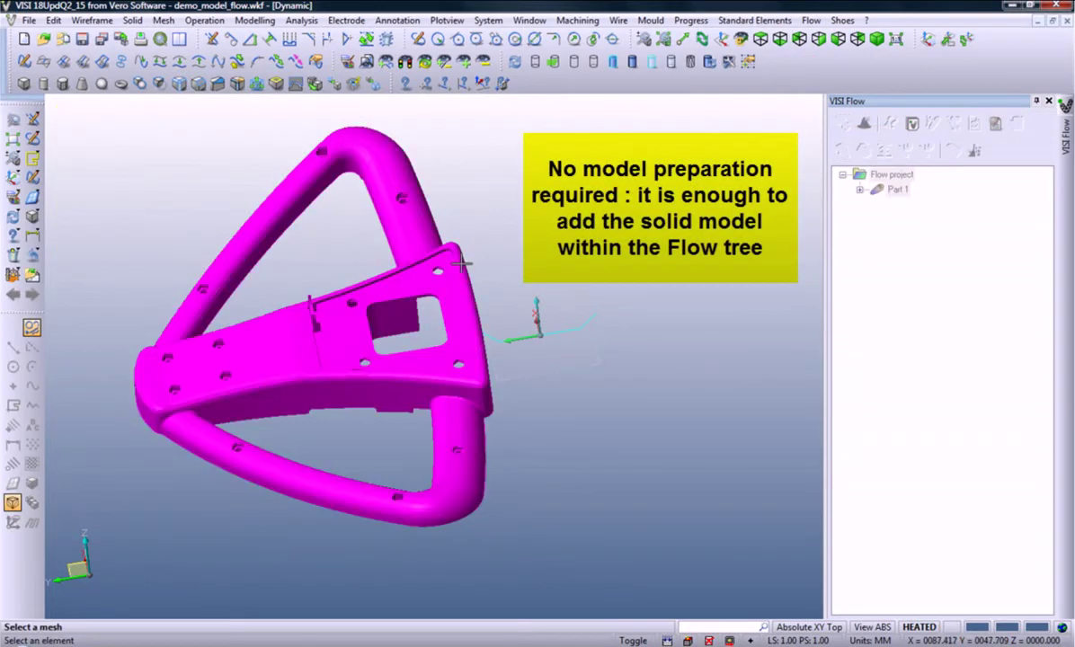
click(460, 262)
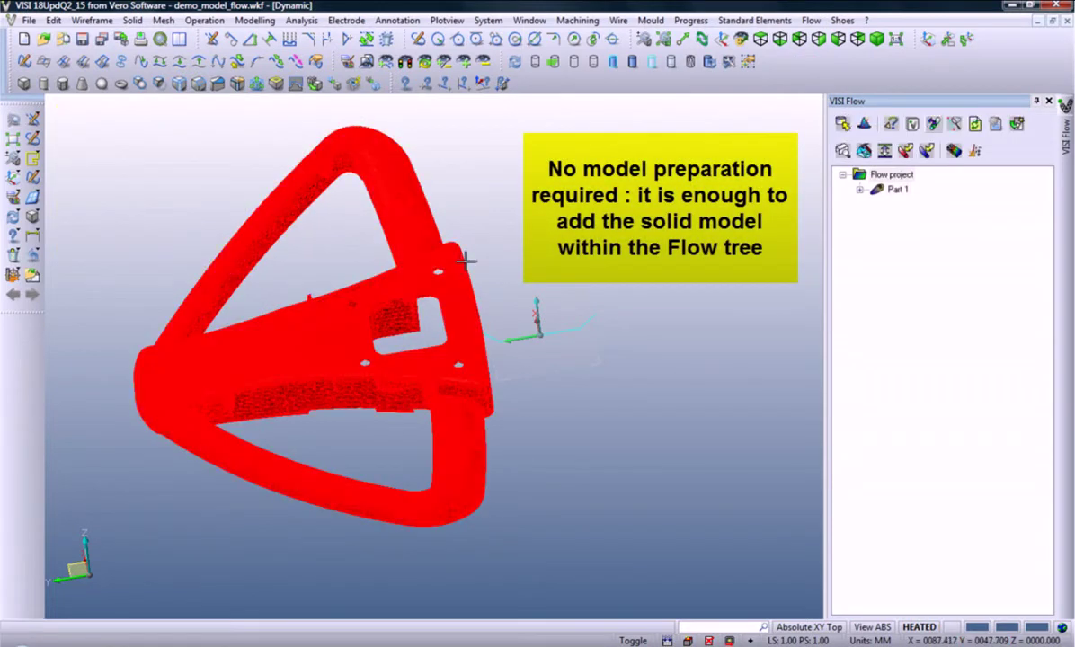
- Check the mesh's element connectivity and triangle orientation, then proceed to the thickness calculation
click(863, 125)
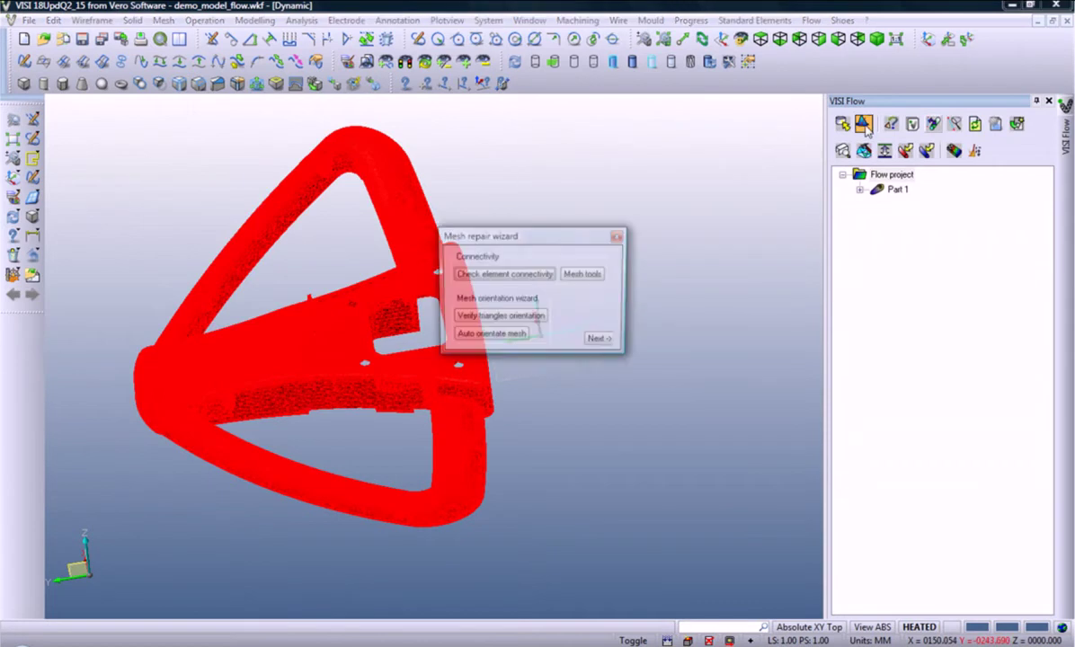
click(503, 274)
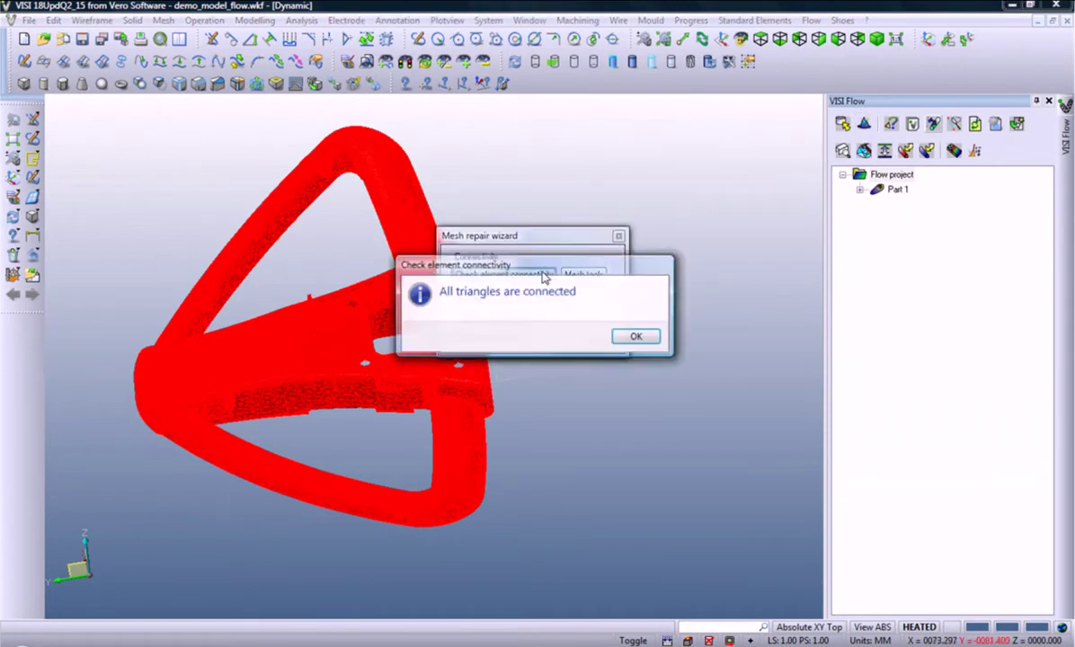
click(632, 338)
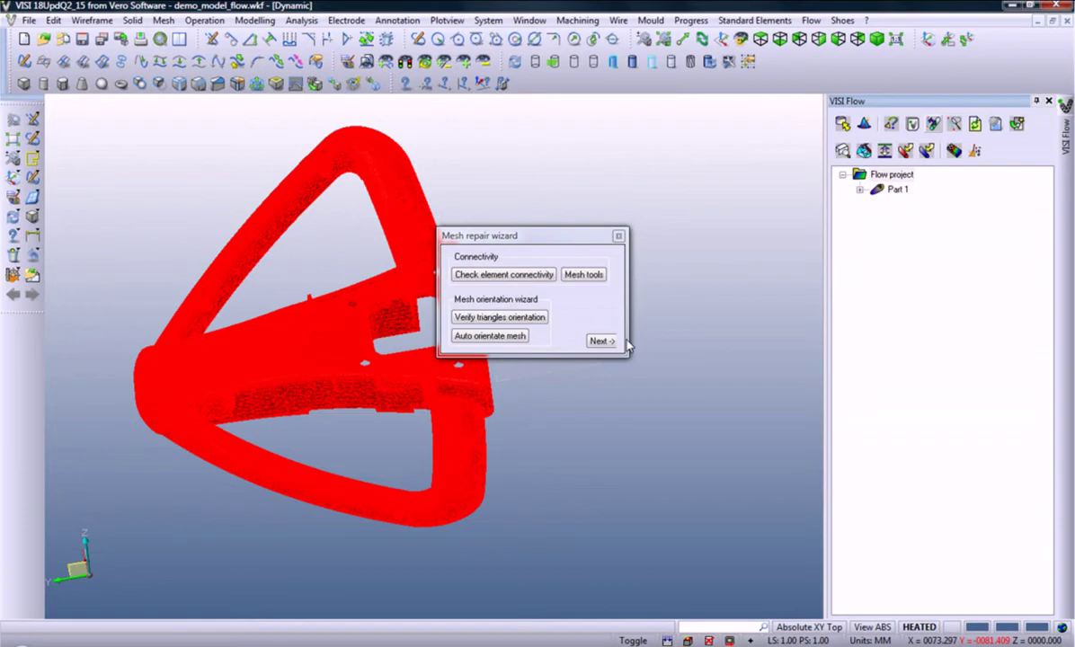
click(516, 320)
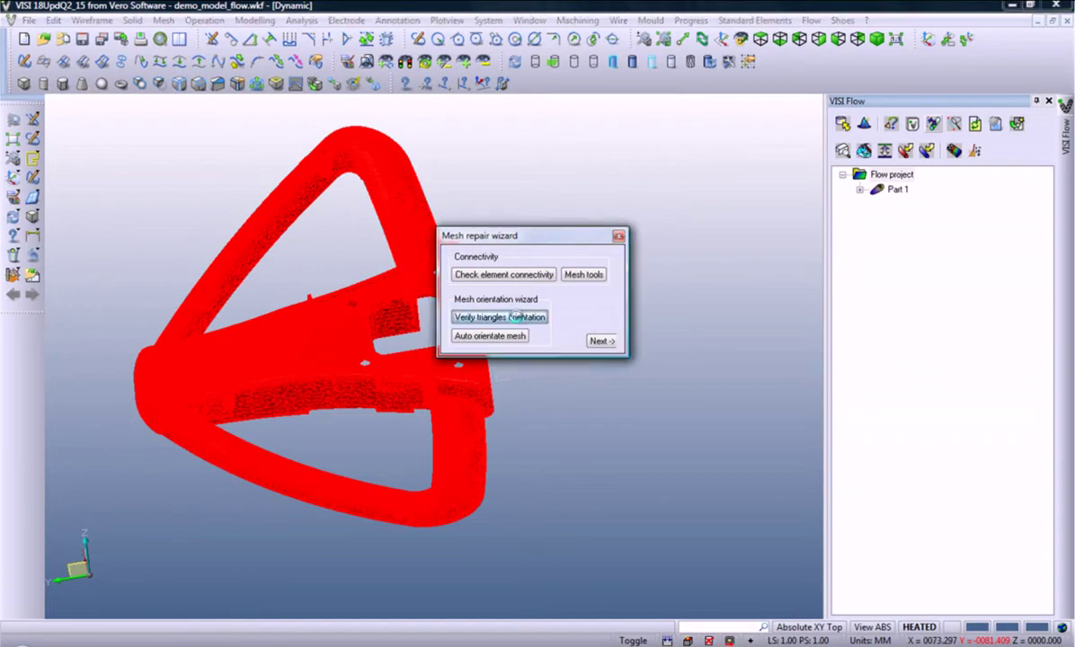
click(602, 341)
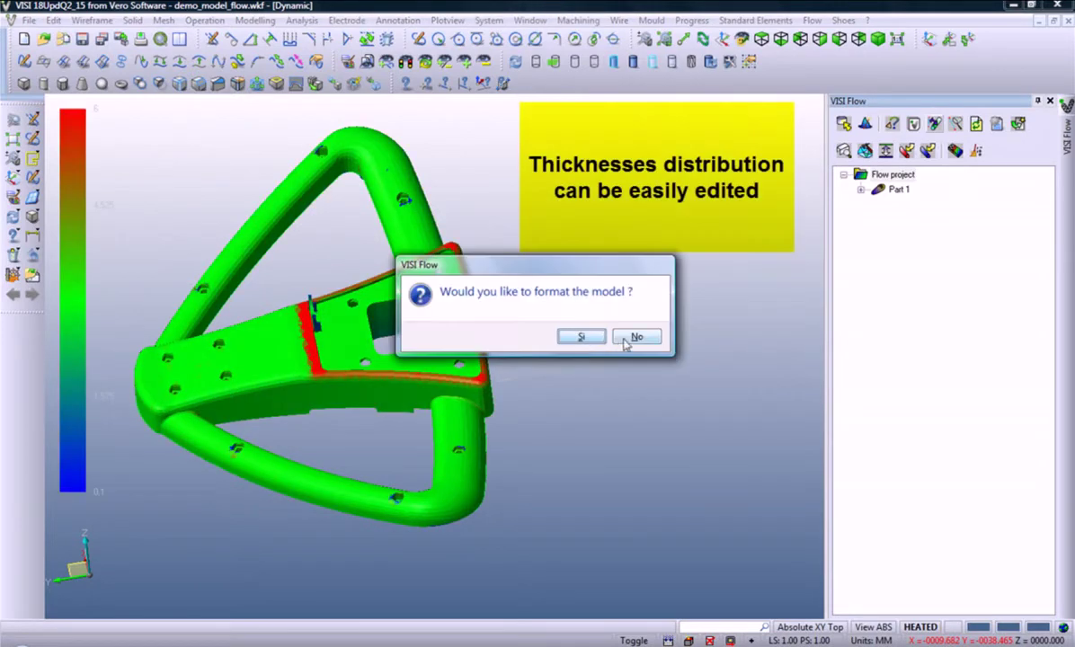
- Skip formatting for now and check the mesh for zero-area triangles, finding 4
click(624, 340)
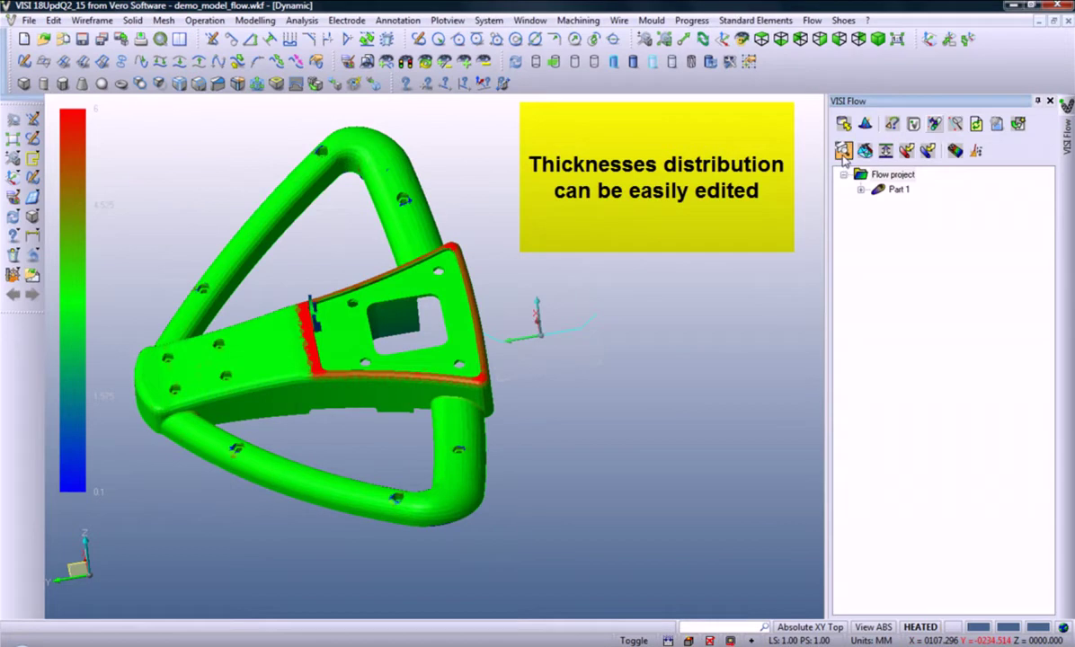
click(843, 151)
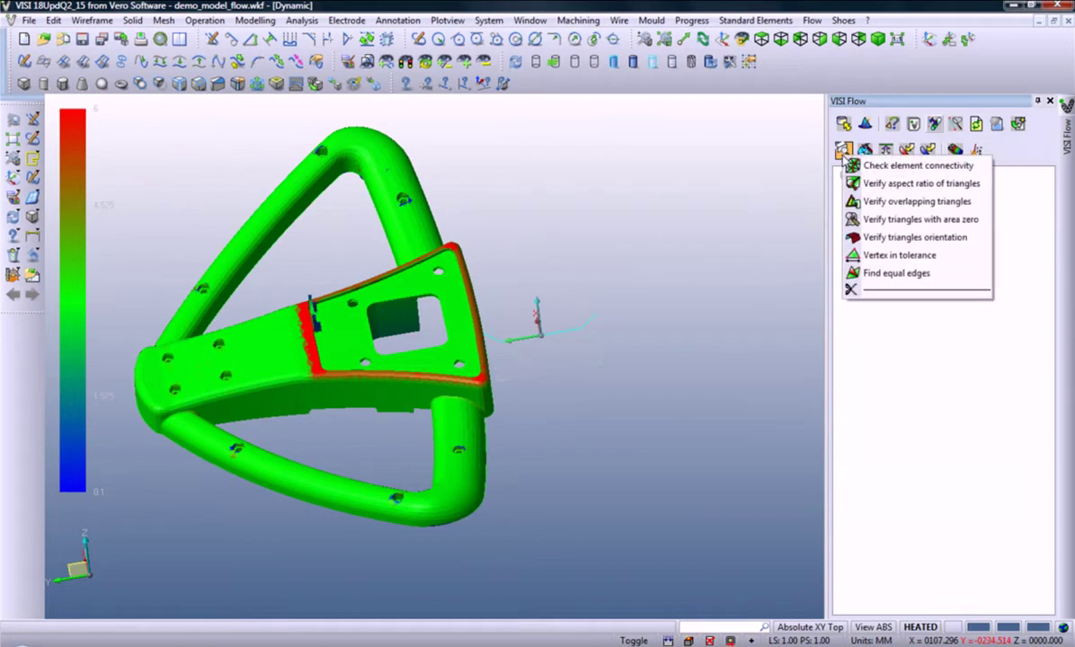
click(888, 220)
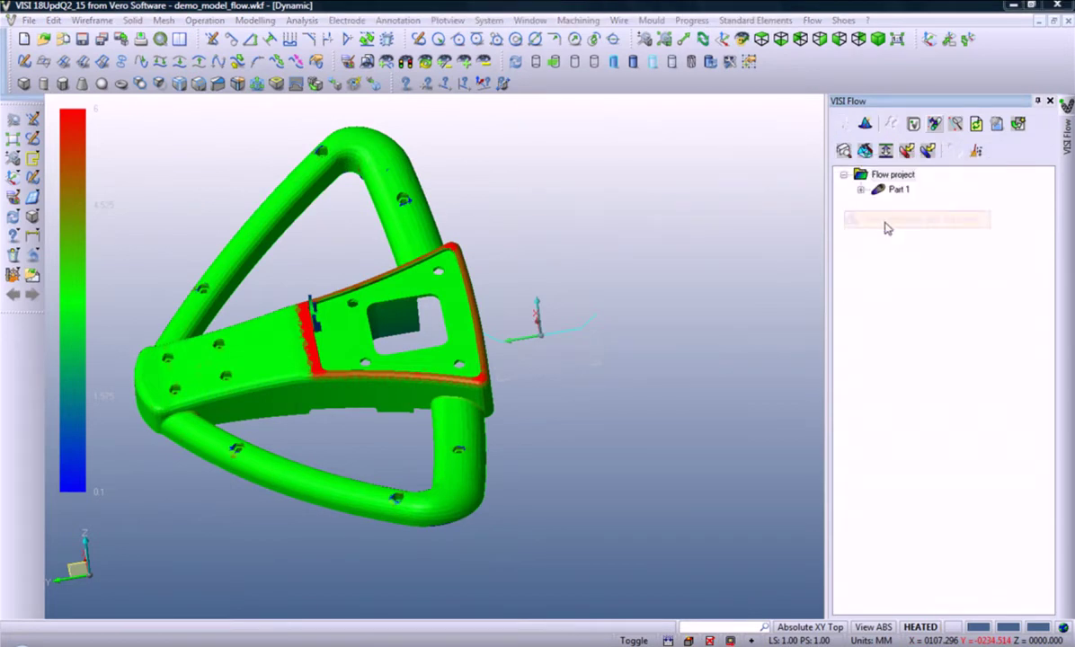
click(473, 349)
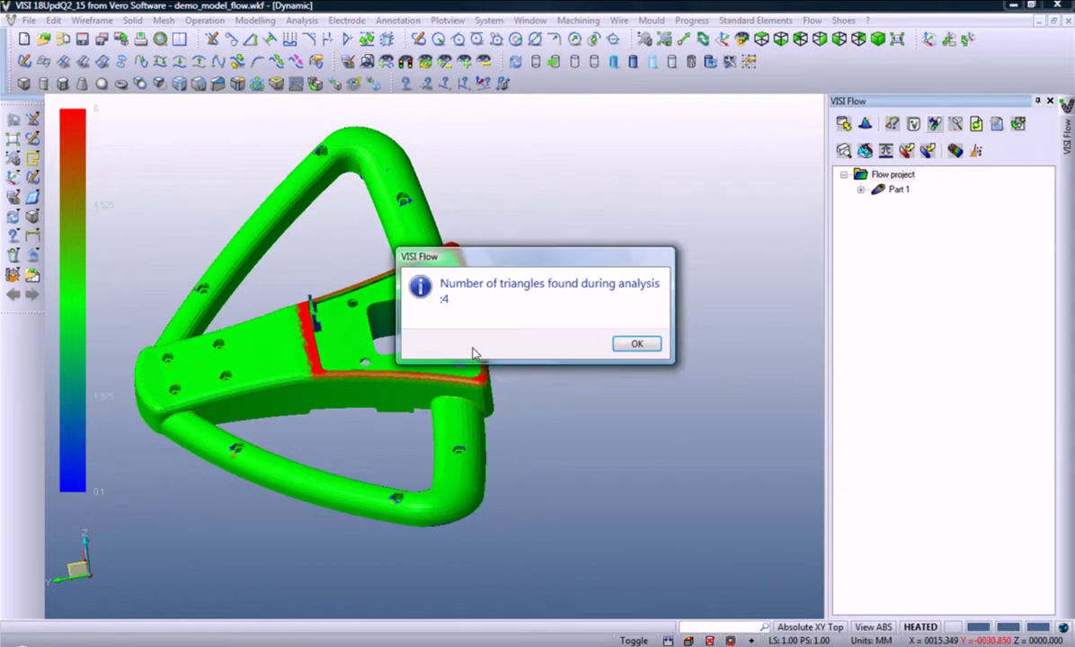
click(636, 344)
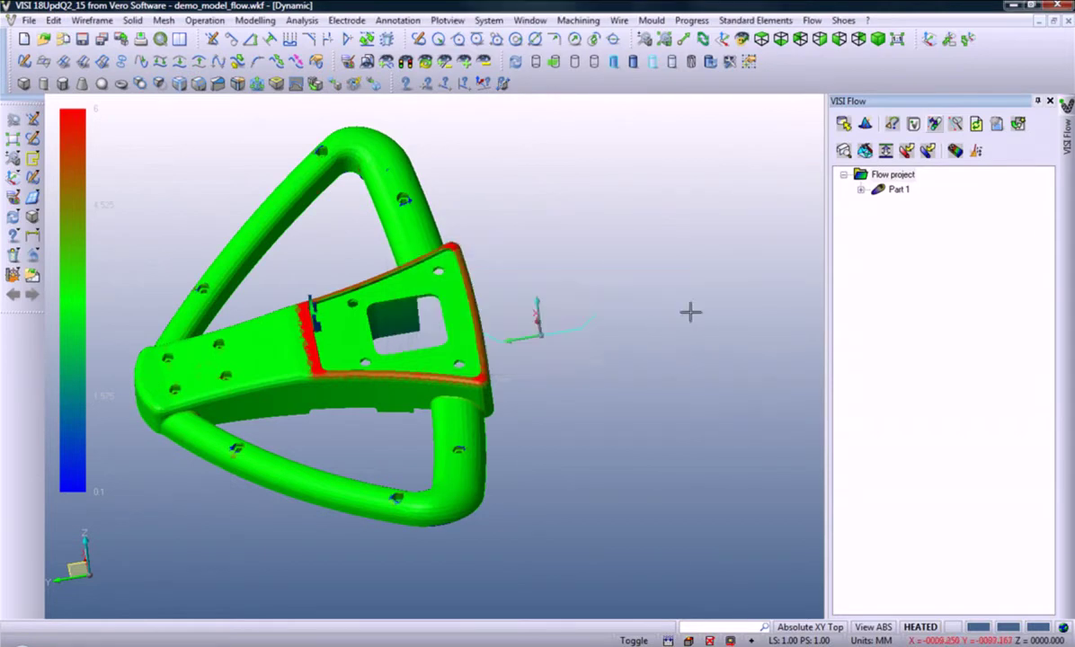
- Delete the zero-area triangles using the default tolerance
click(863, 150)
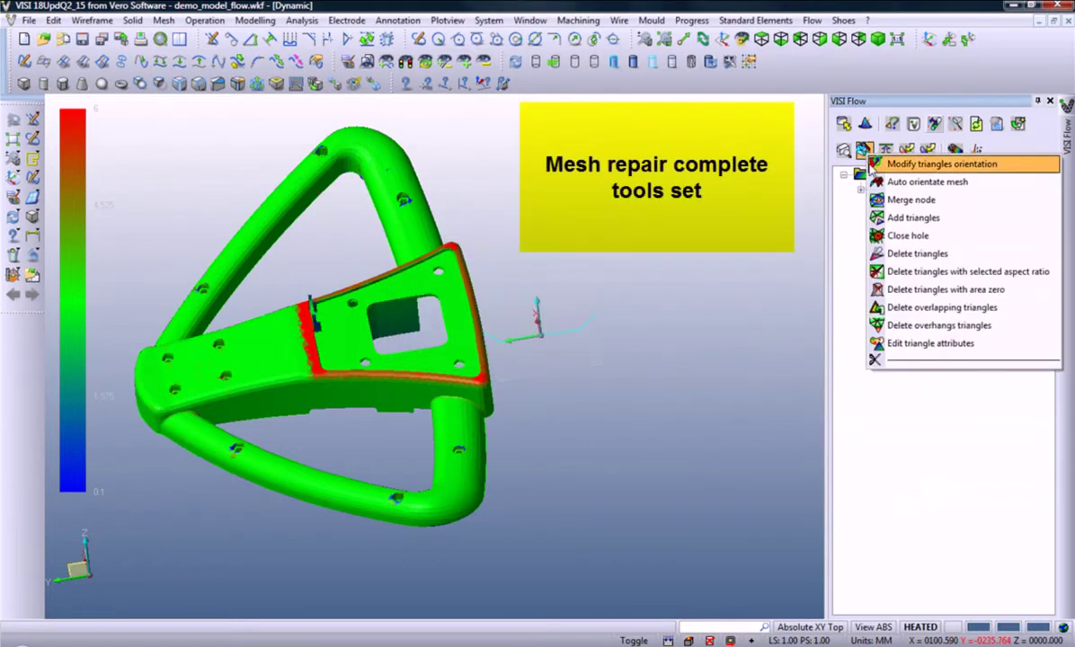
click(892, 289)
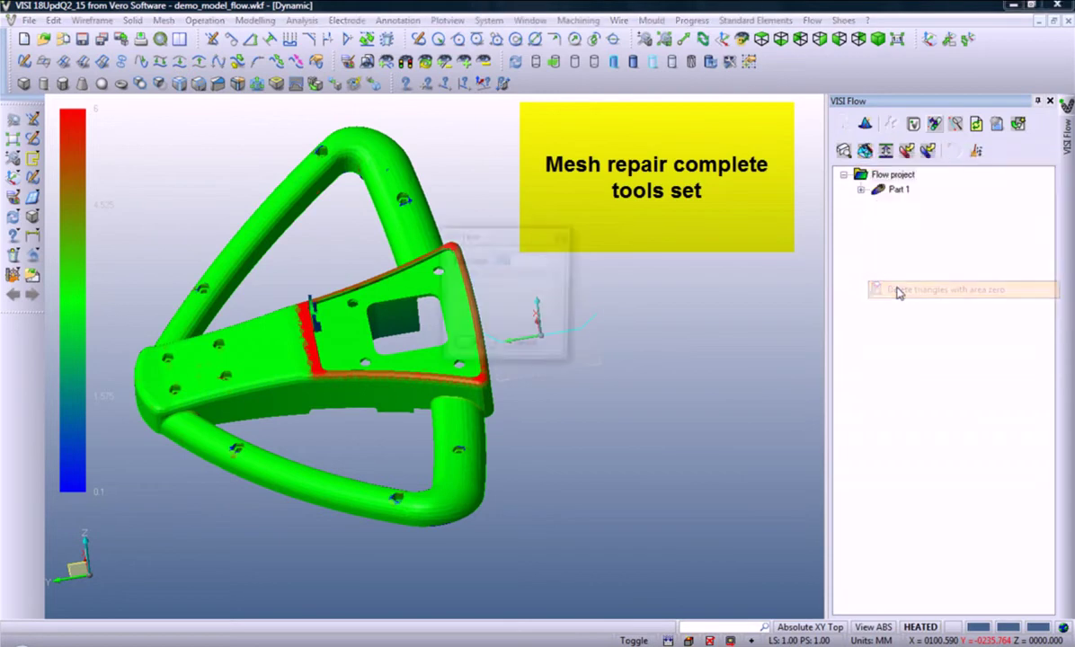
click(473, 347)
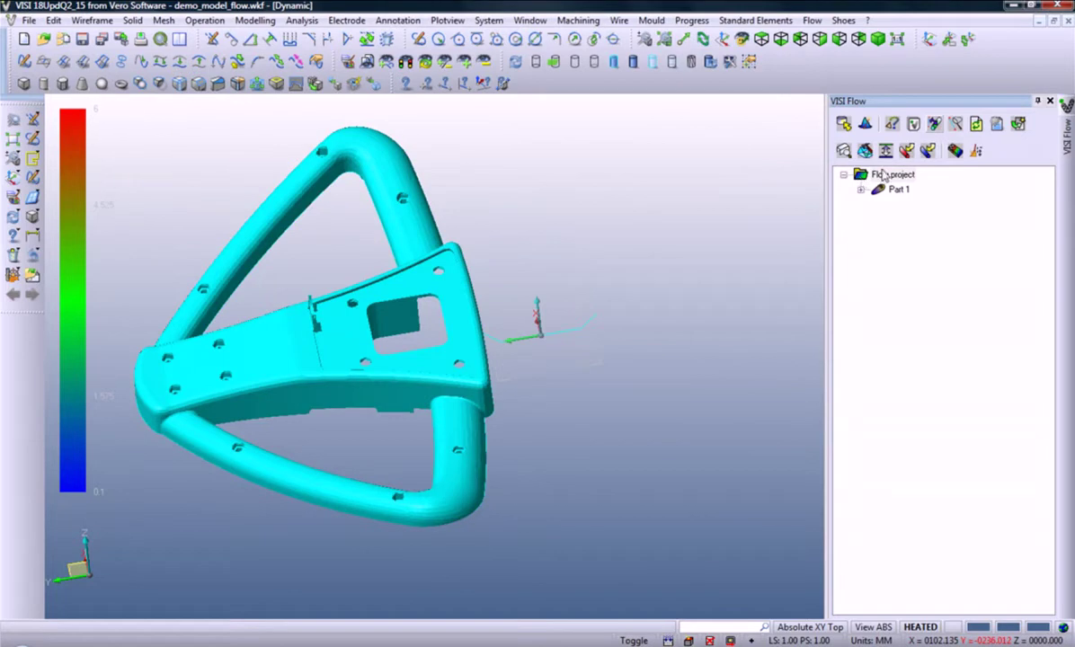
- Format and validate the wheel model with its cavity, then accept 'Model ready for analysis'
click(956, 152)
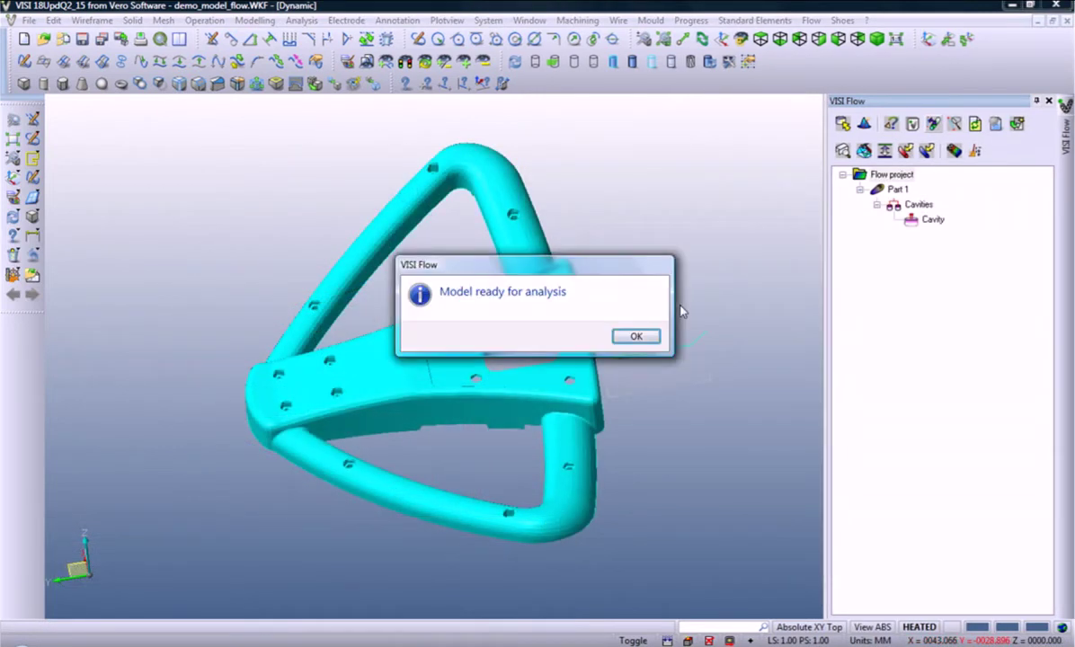
click(636, 337)
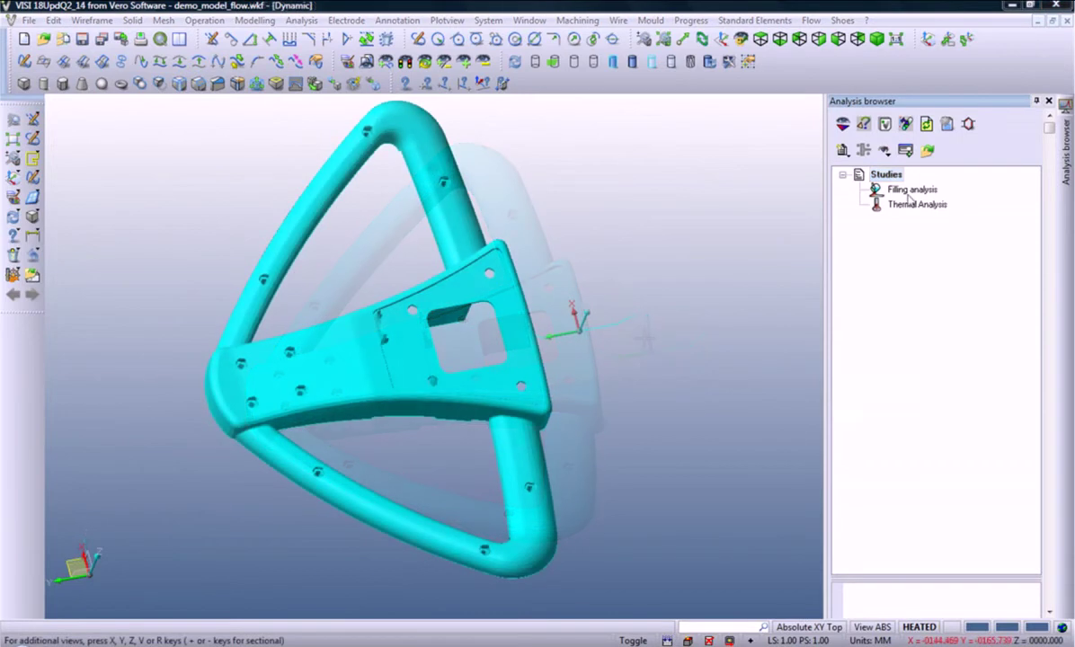
- Create a standard filling analysis 'demo script flow' with ABS+PA alloy as the material grade
right_click(906, 193)
click(940, 199)
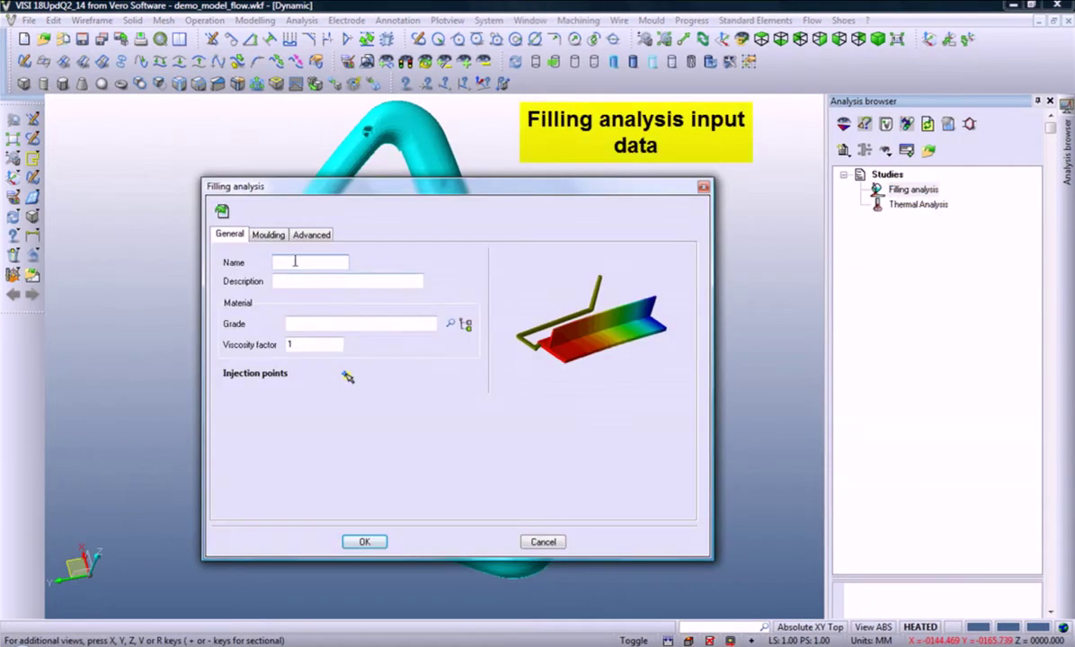
text(demoscript flow)
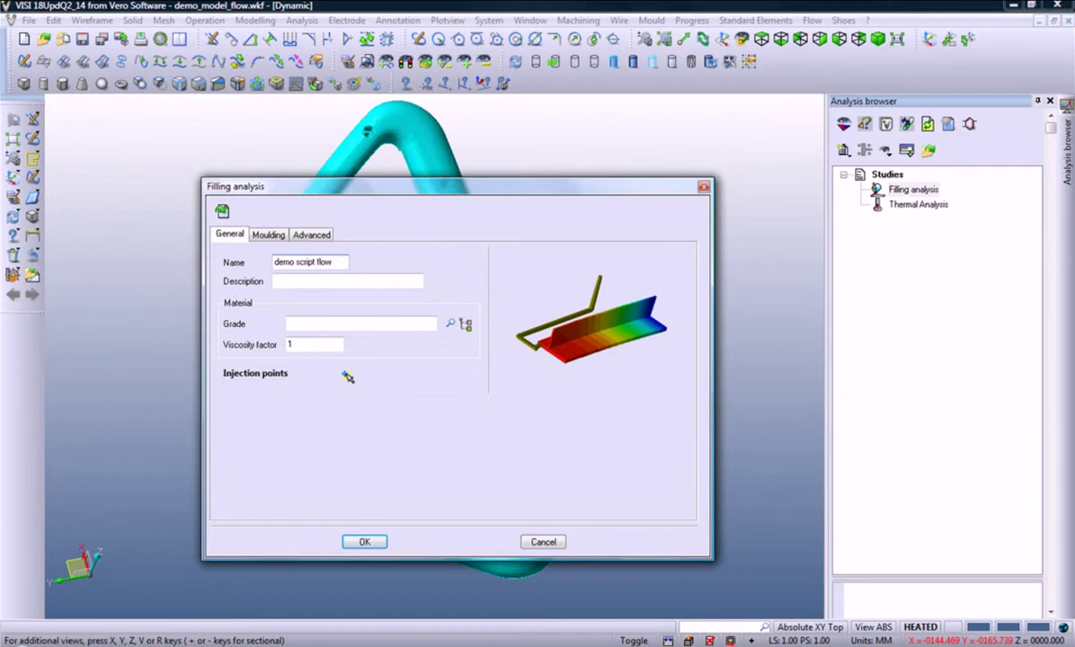
click(449, 322)
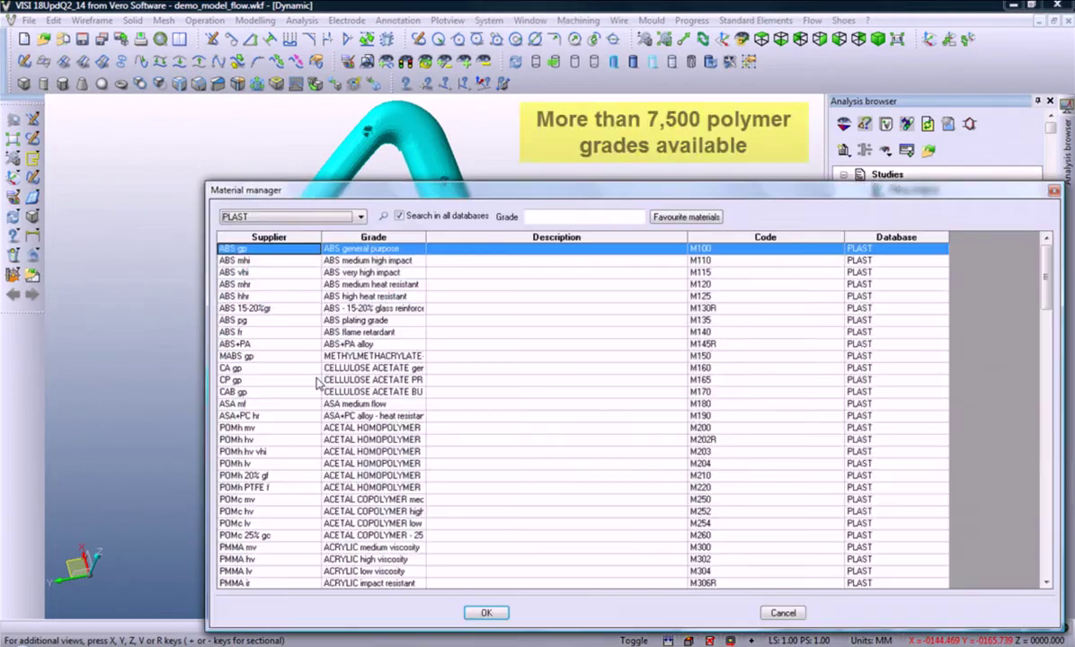
click(269, 343)
click(482, 613)
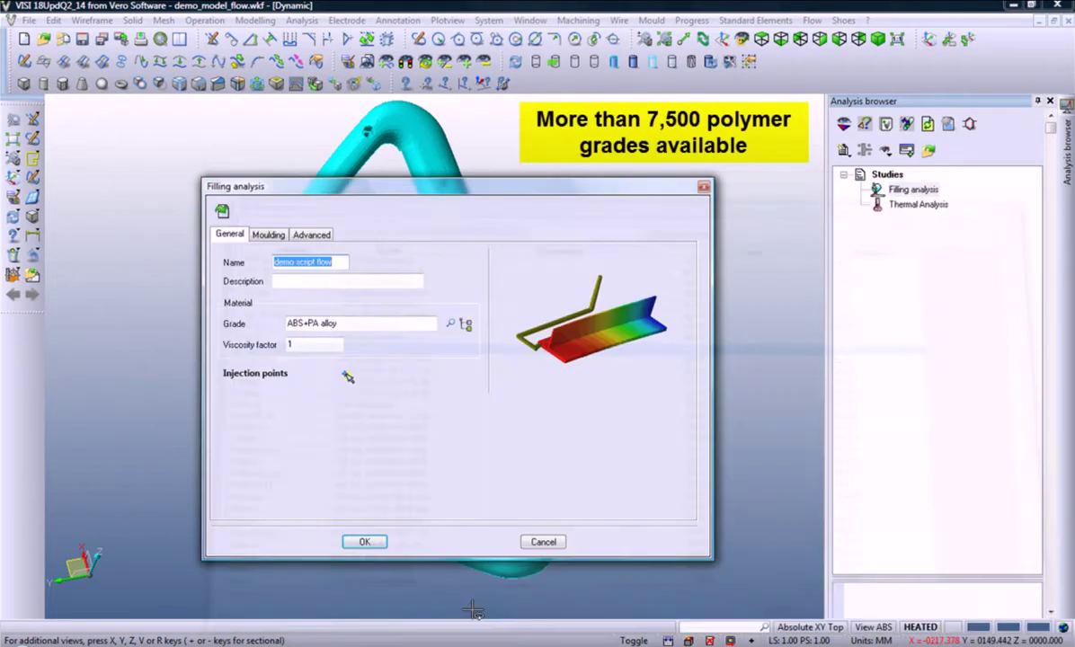
click(347, 378)
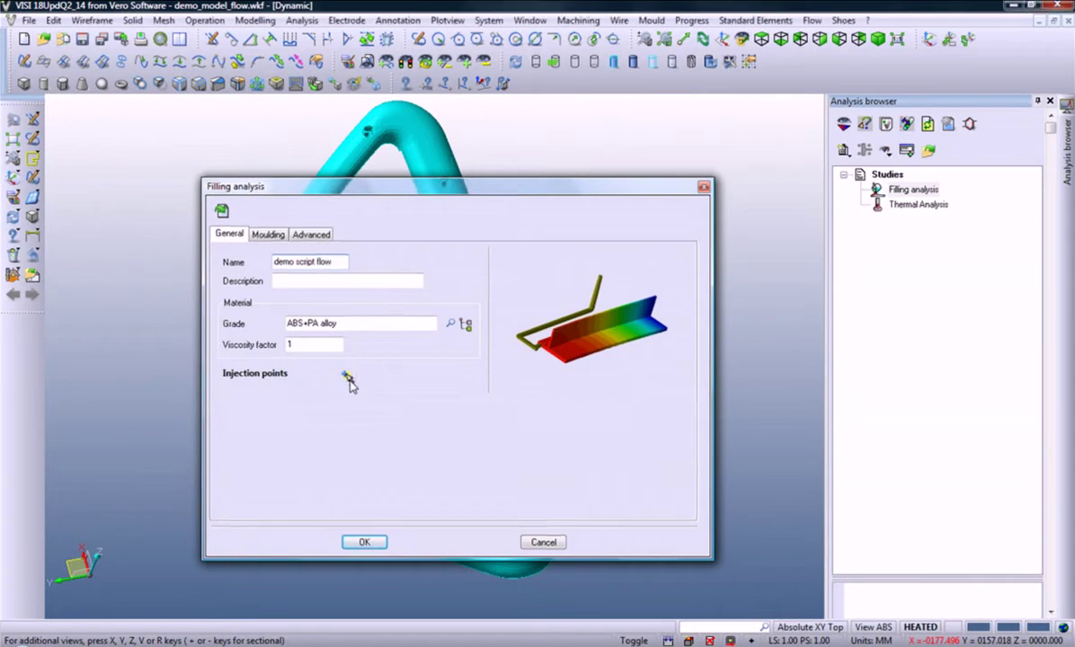
- Place a mesh gate injection point at element 11713 on the steering wheel
click(295, 322)
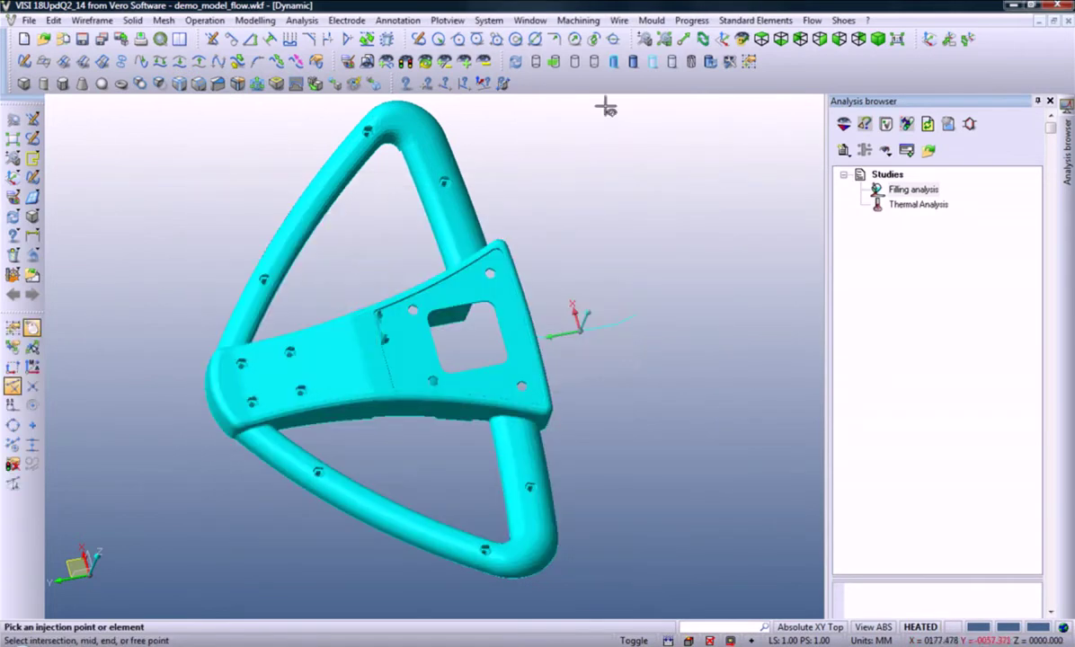
middle_drag(709, 255, 587, 350)
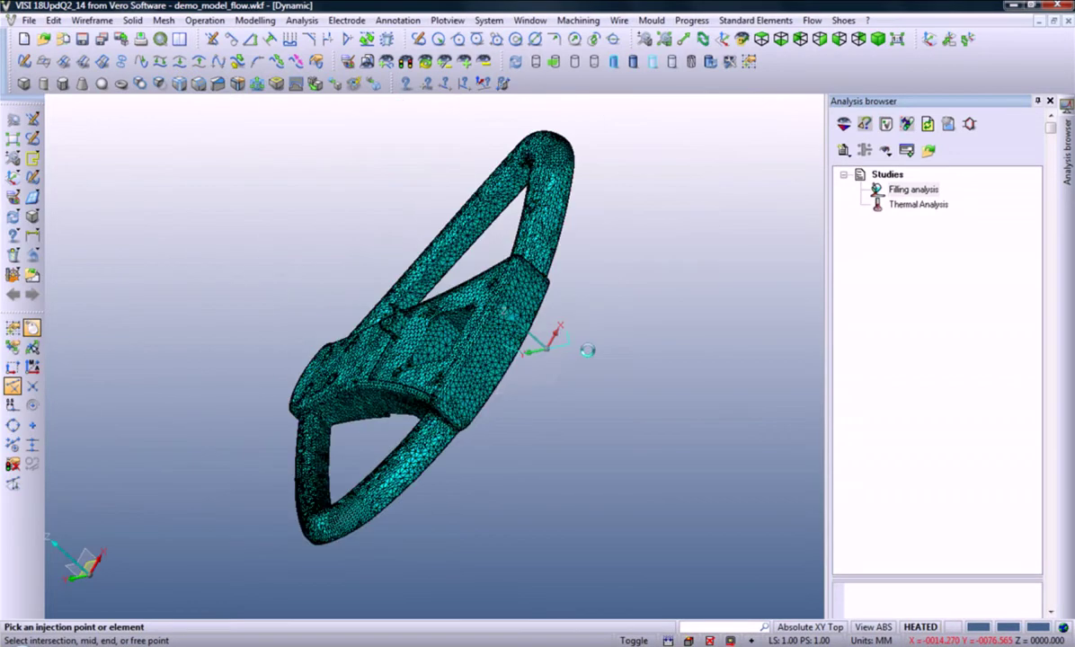
scroll(584, 357, up, 3)
scroll(400, 321, up, 2)
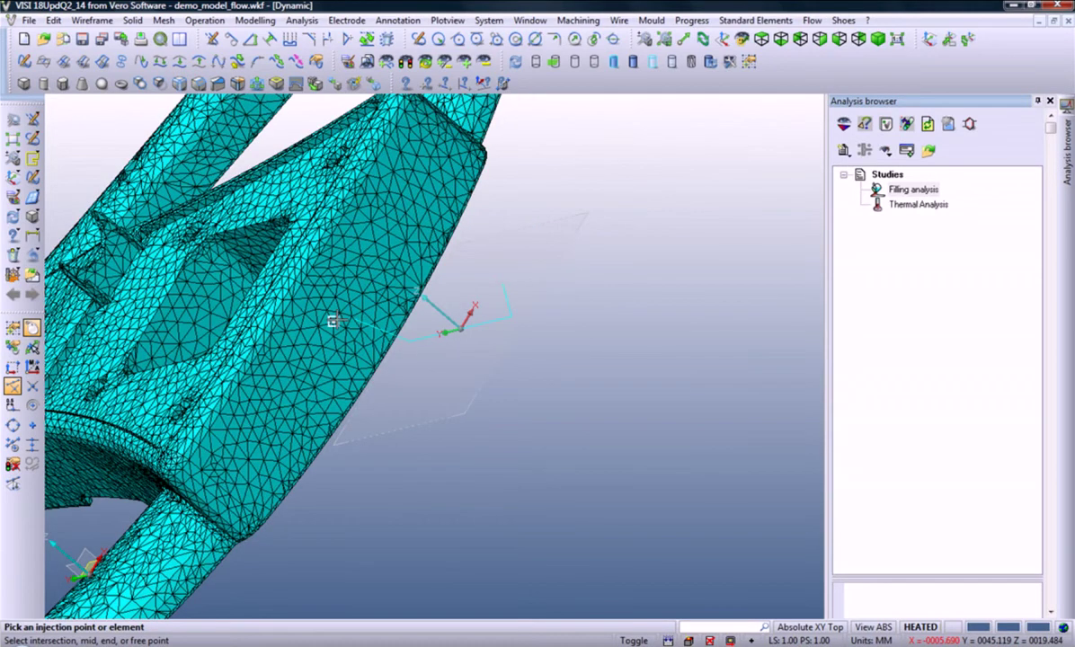
scroll(333, 321, up, 1)
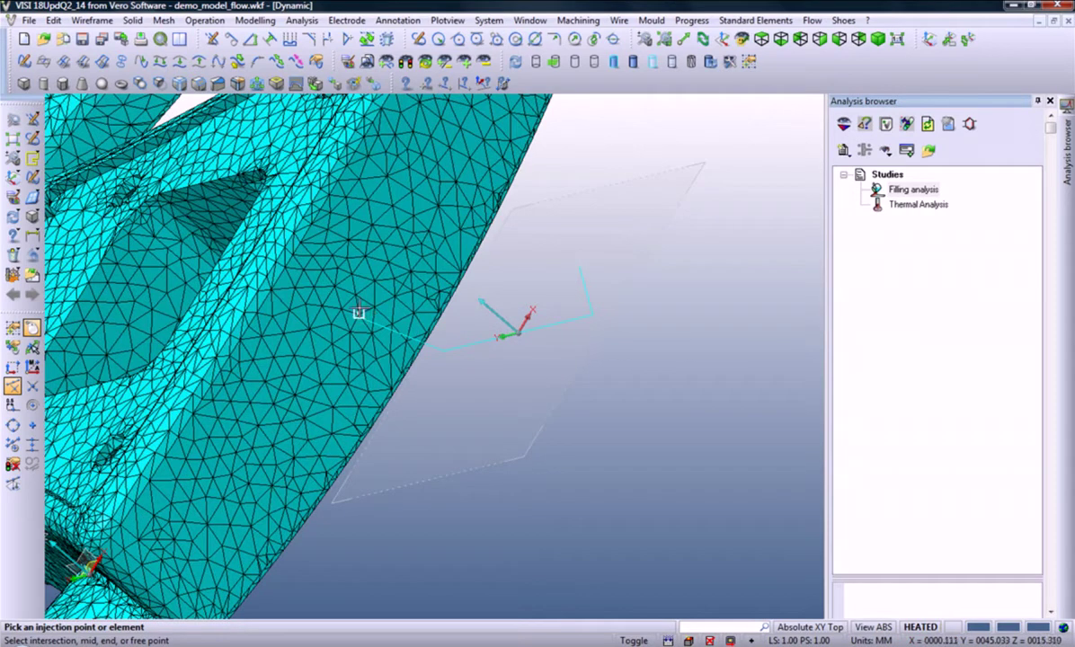
click(359, 313)
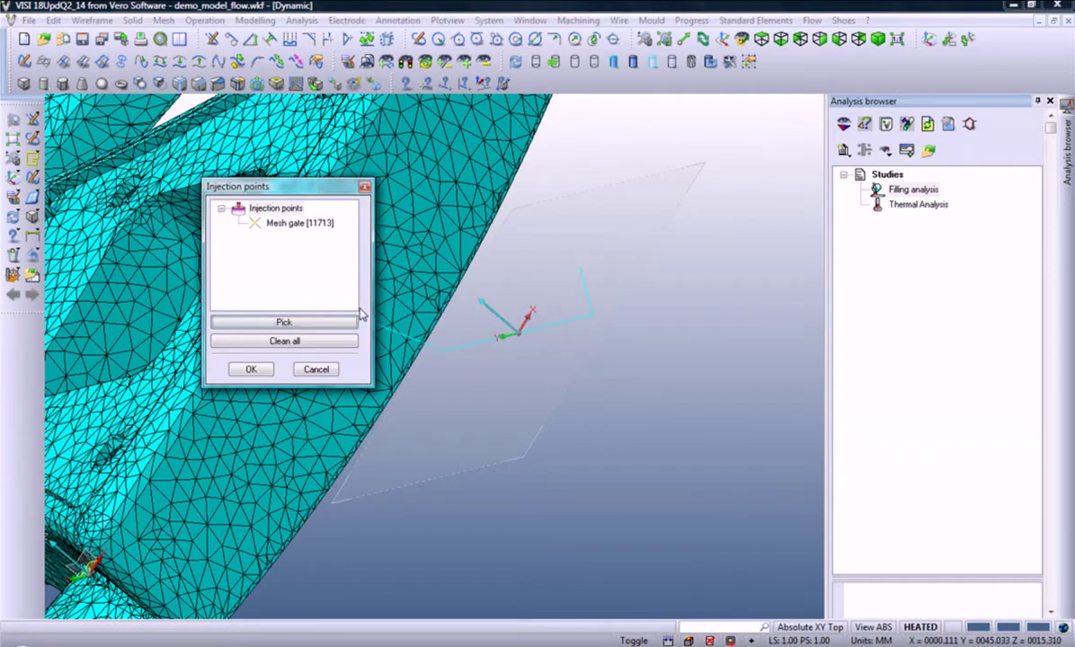
click(250, 368)
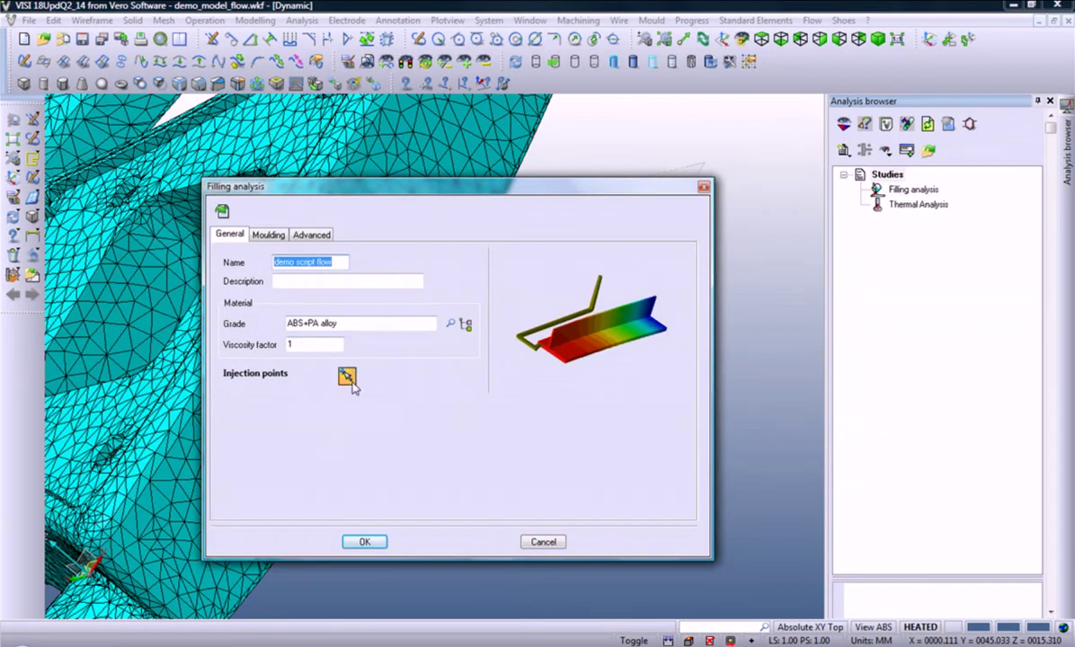
- Set the injection time to 15 s, update the flow rate, and save the filling study
click(269, 236)
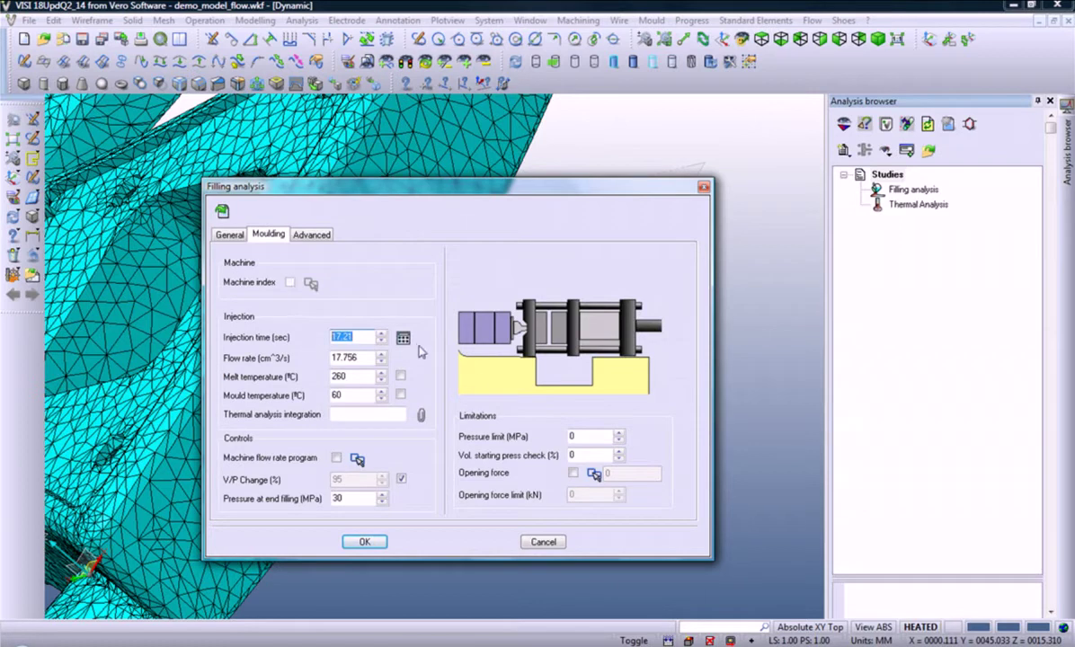
text(15)
click(368, 357)
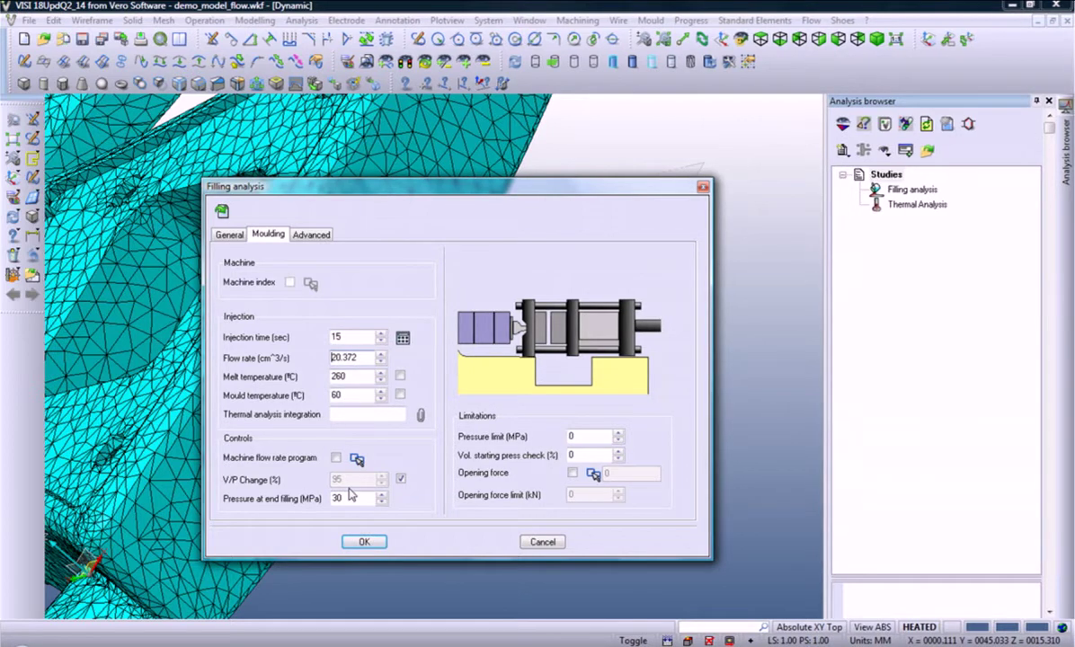
click(363, 543)
click(365, 543)
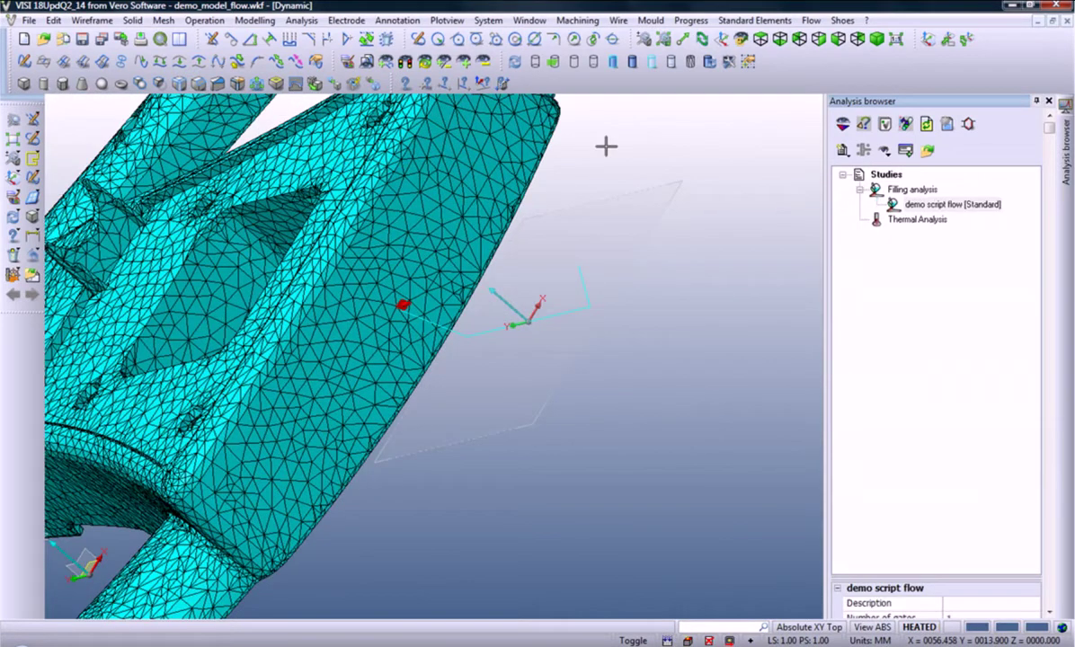
mouse_move(606, 146)
middle_down()
mouse_move(681, 269)
mouse_move(703, 259)
middle_up()
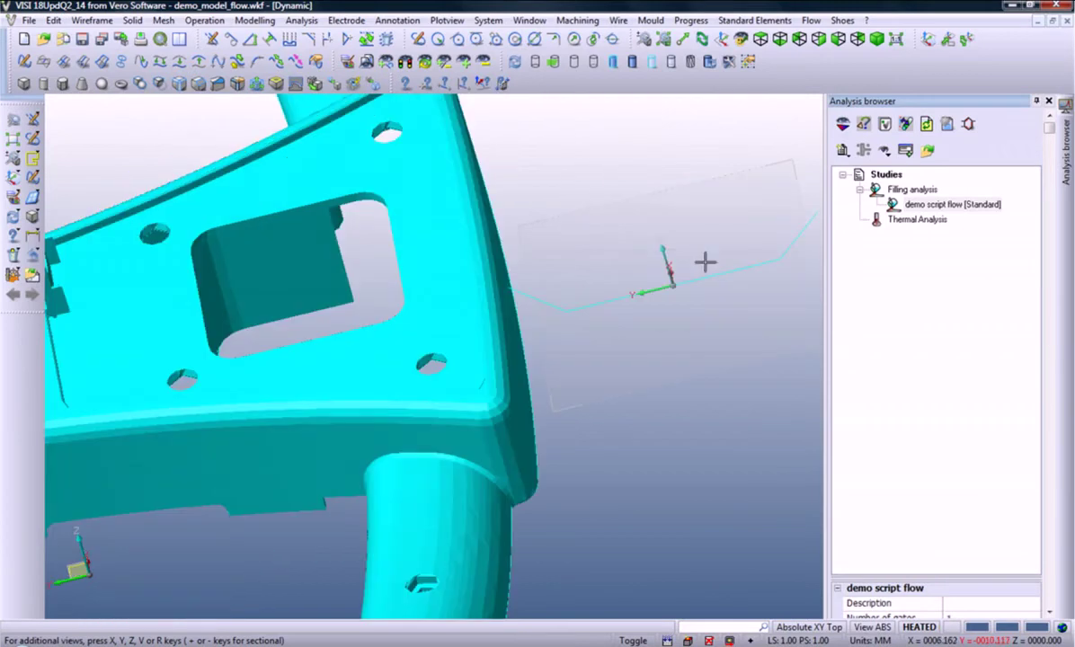
- Run the filling calculation for the demo script flow study and load its results
right_click(928, 207)
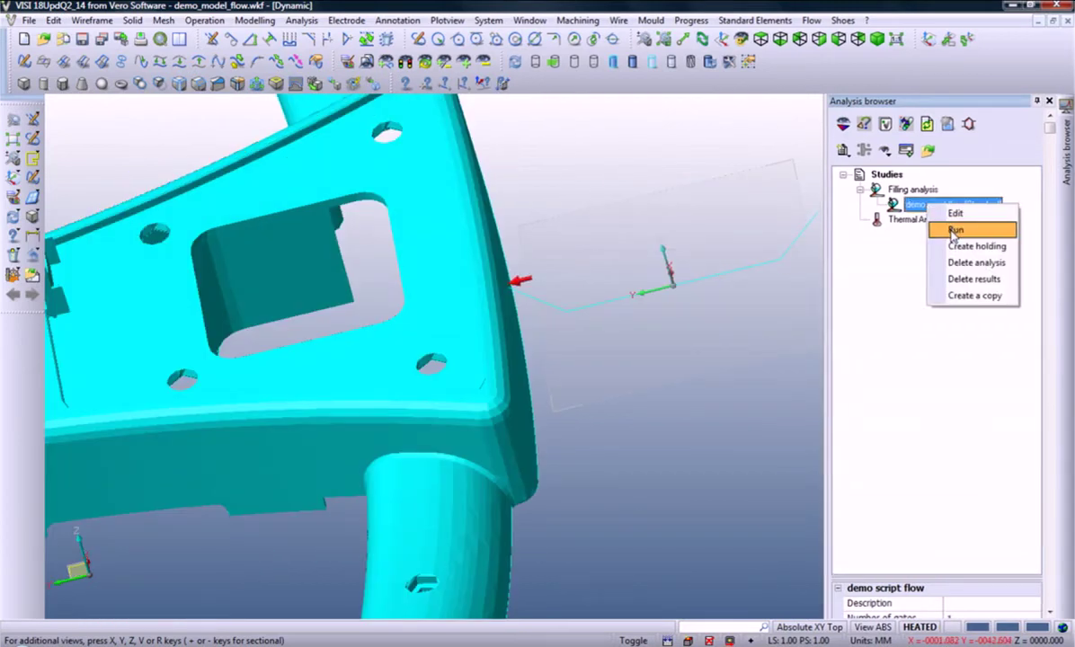
click(952, 228)
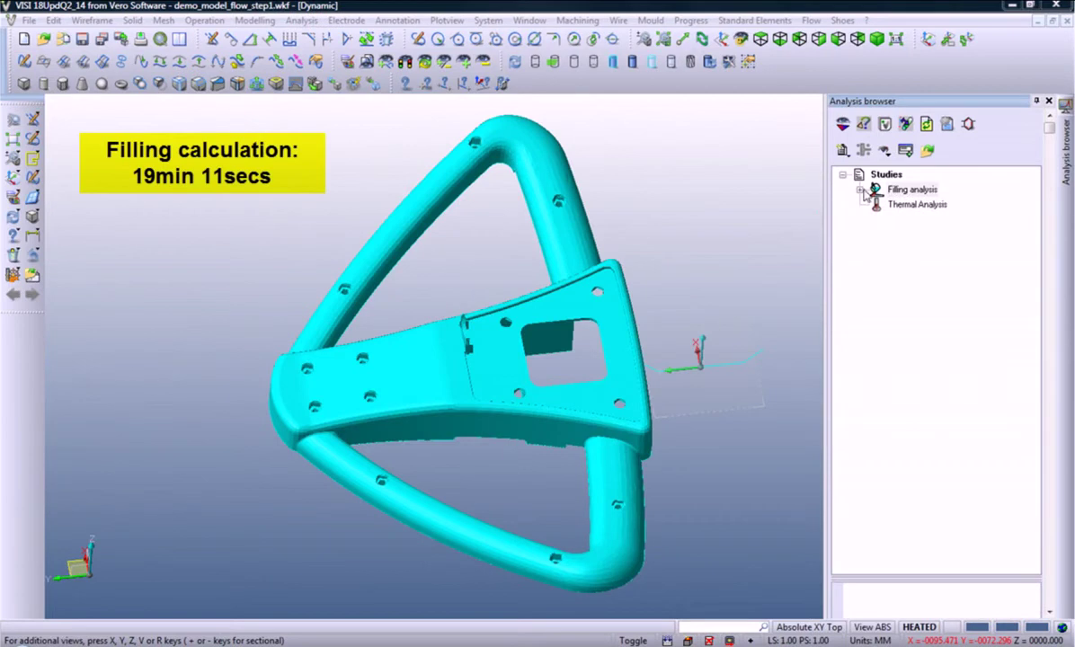
click(860, 190)
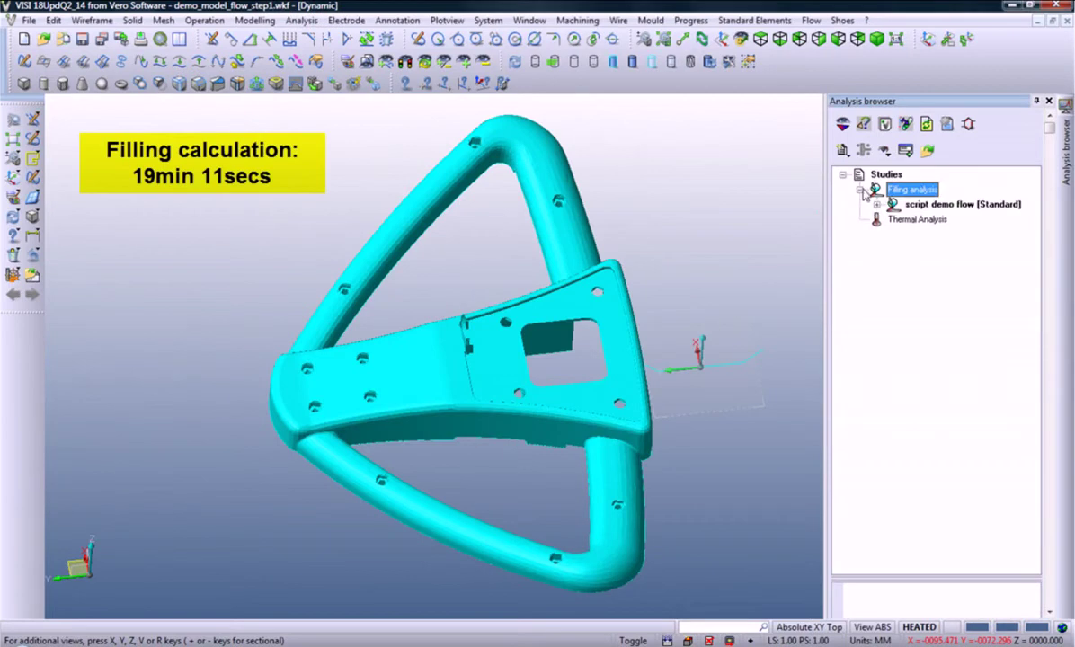
click(913, 205)
right_click(911, 208)
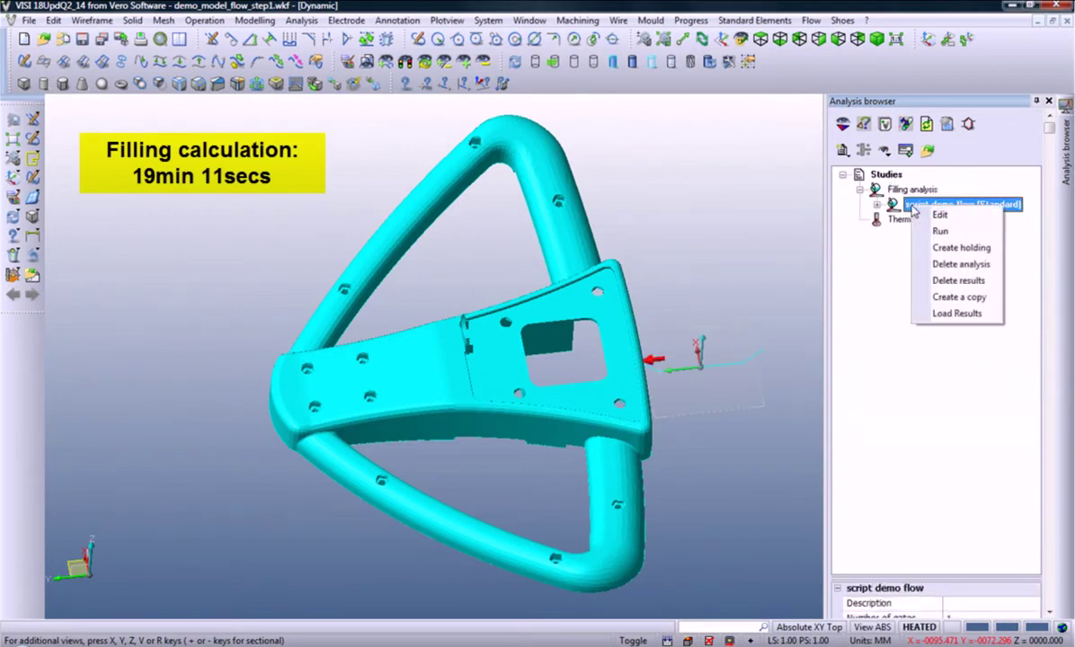
click(931, 315)
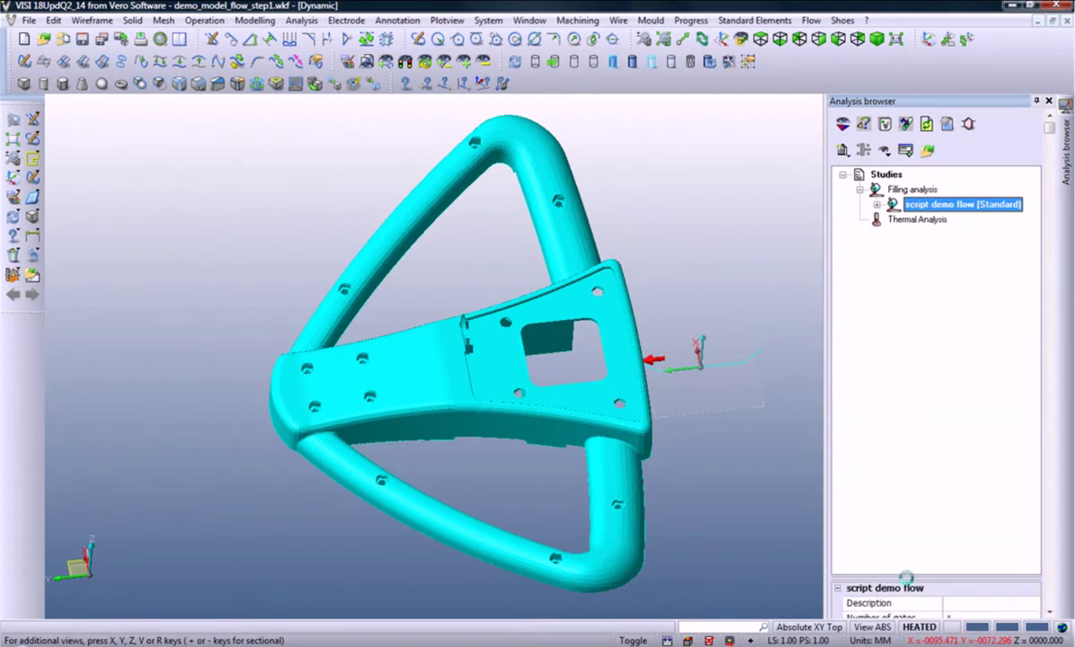
- Show the fill-time isochrones and play the filling animation on the wheel
drag(908, 578, 908, 480)
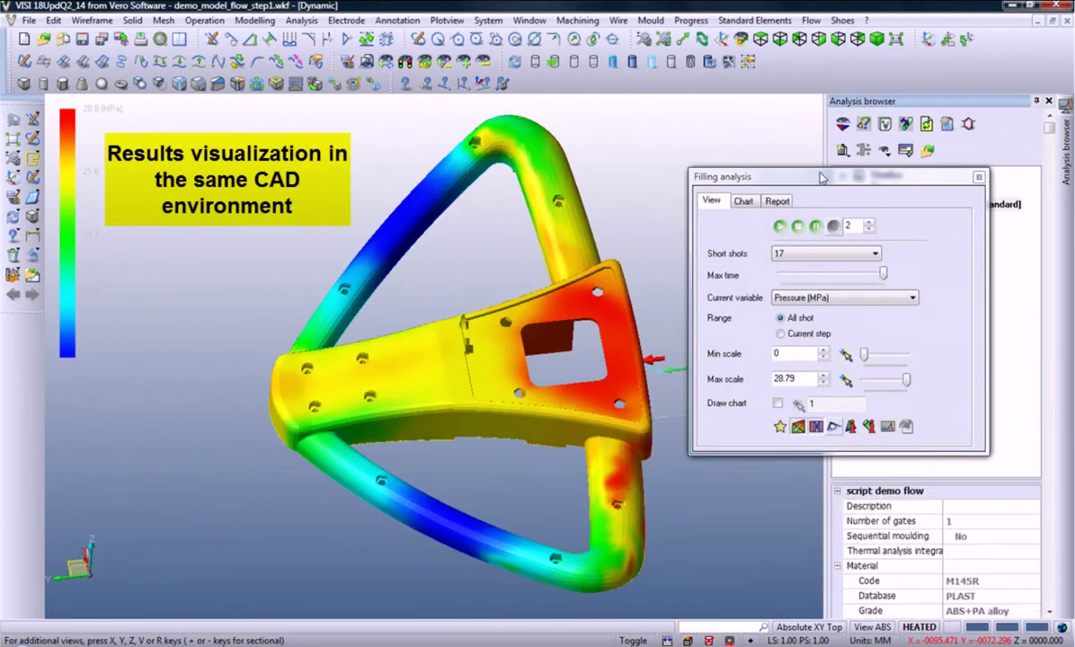
drag(820, 177, 812, 114)
drag(919, 477, 911, 414)
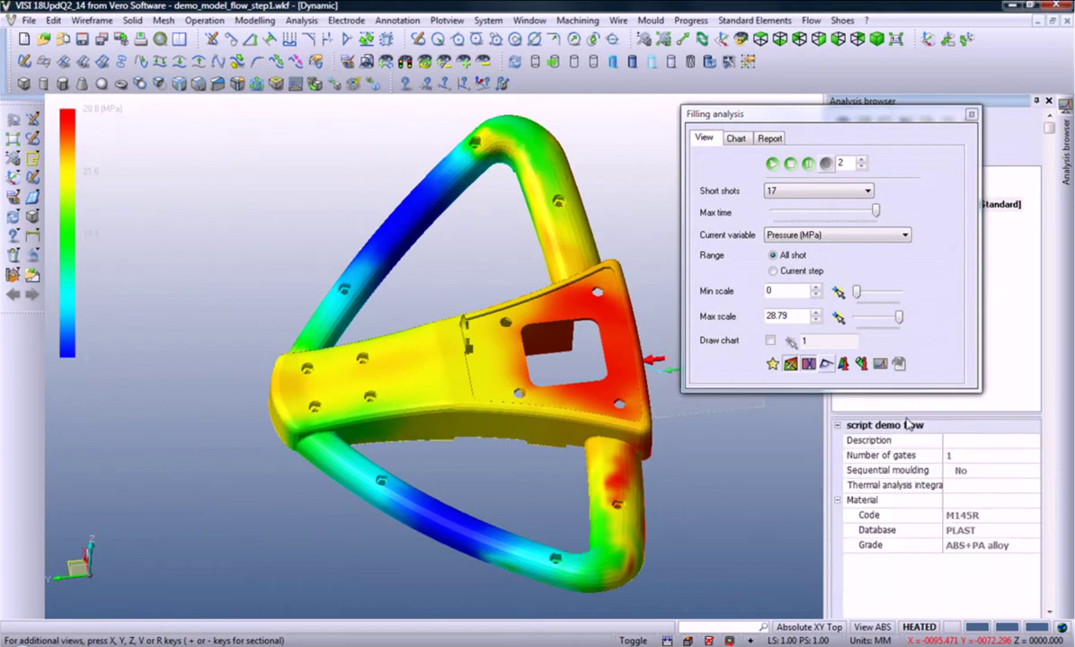
click(906, 235)
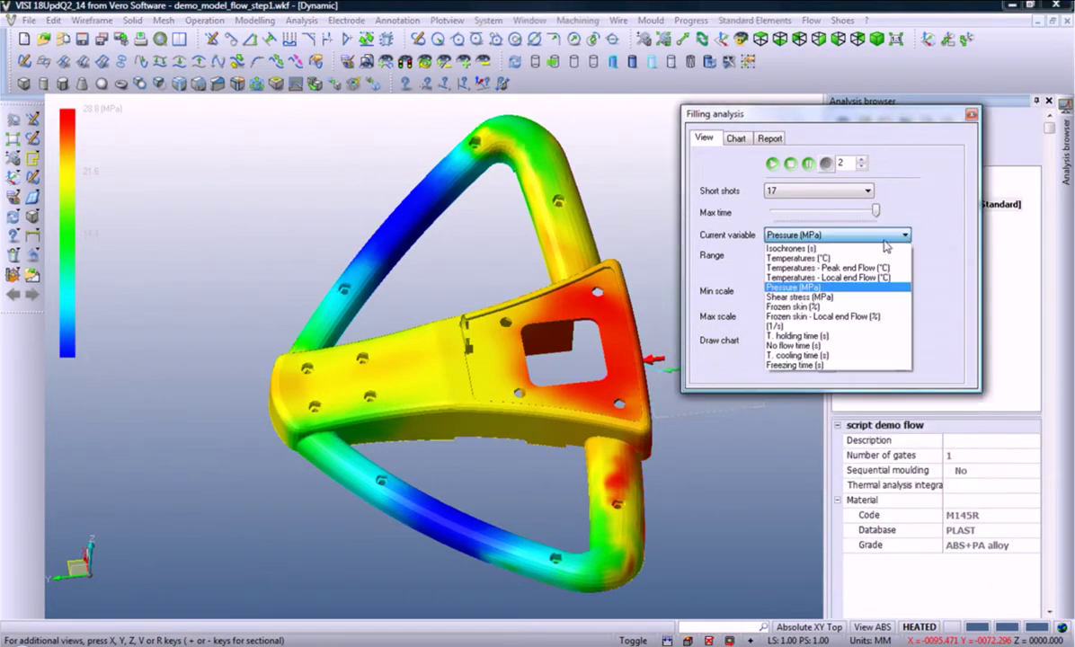
click(831, 255)
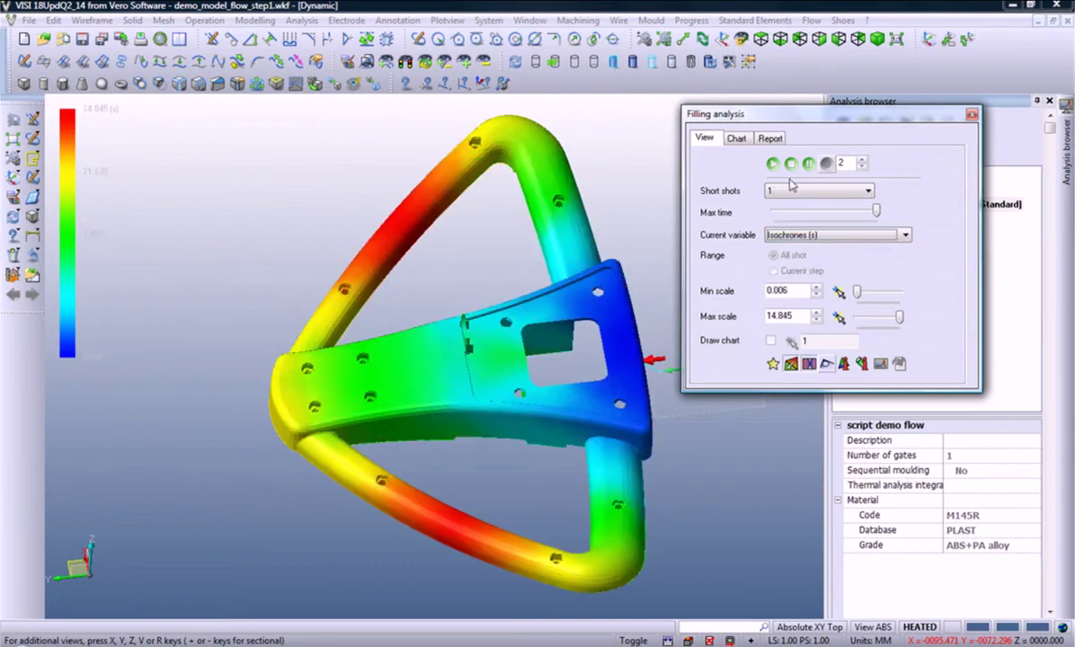
click(773, 165)
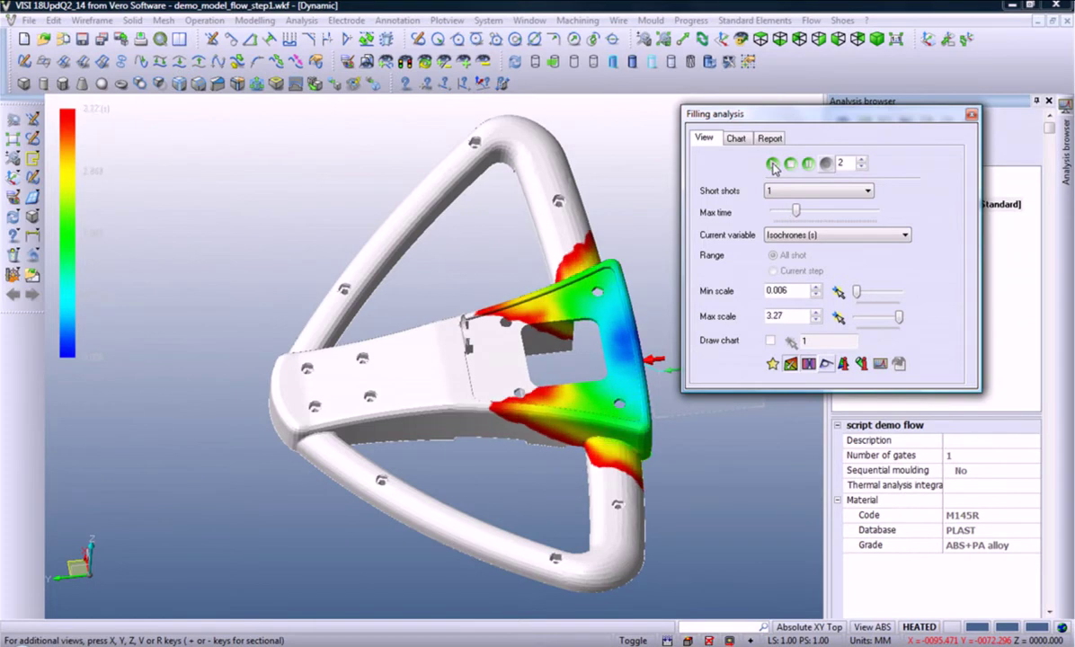
middle_drag(304, 192, 259, 426)
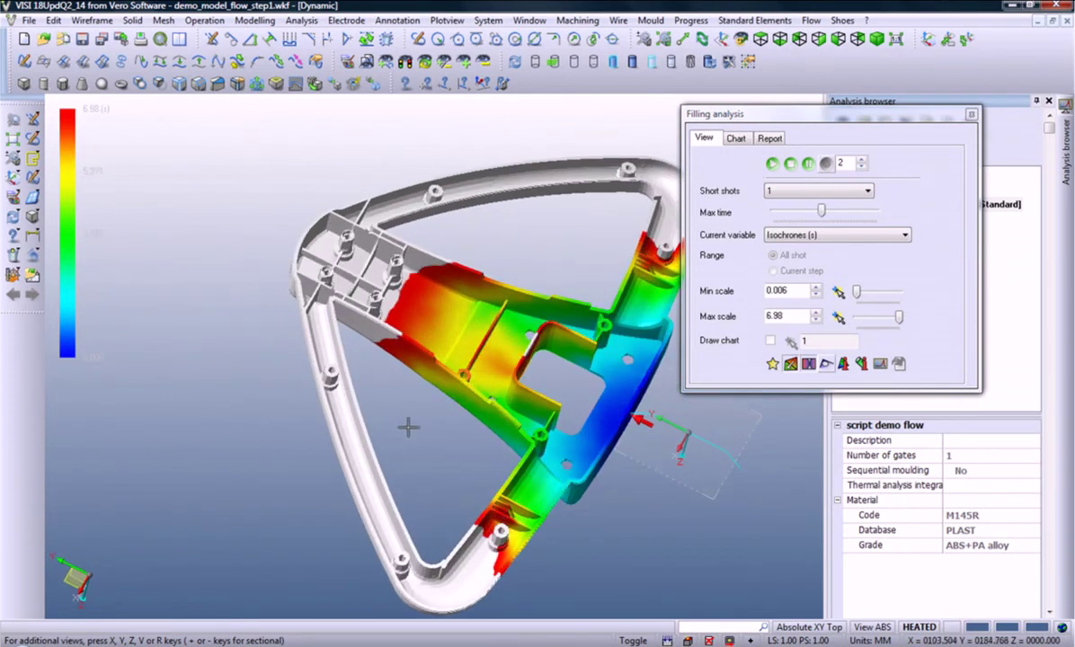
mouse_move(408, 420)
middle_down()
mouse_move(336, 408)
mouse_move(334, 384)
mouse_move(321, 618)
mouse_move(451, 450)
mouse_move(457, 483)
mouse_move(463, 475)
middle_up()
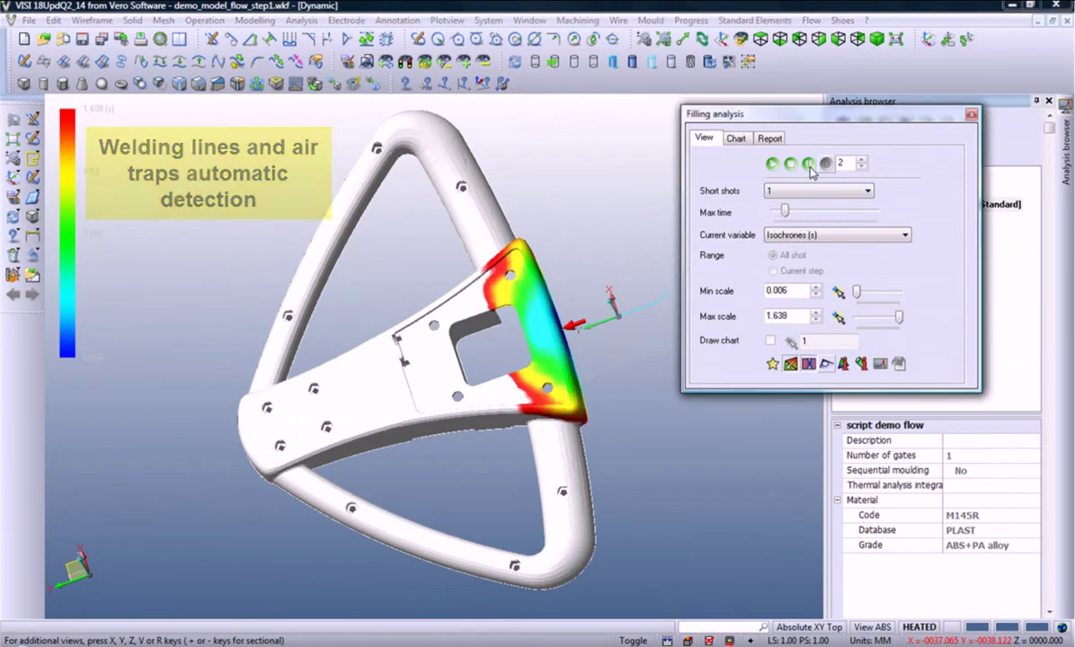
- Switch the result map through temperature, pressure and shear stress to T. holding time (0.06–43.794 s)
click(905, 237)
click(833, 259)
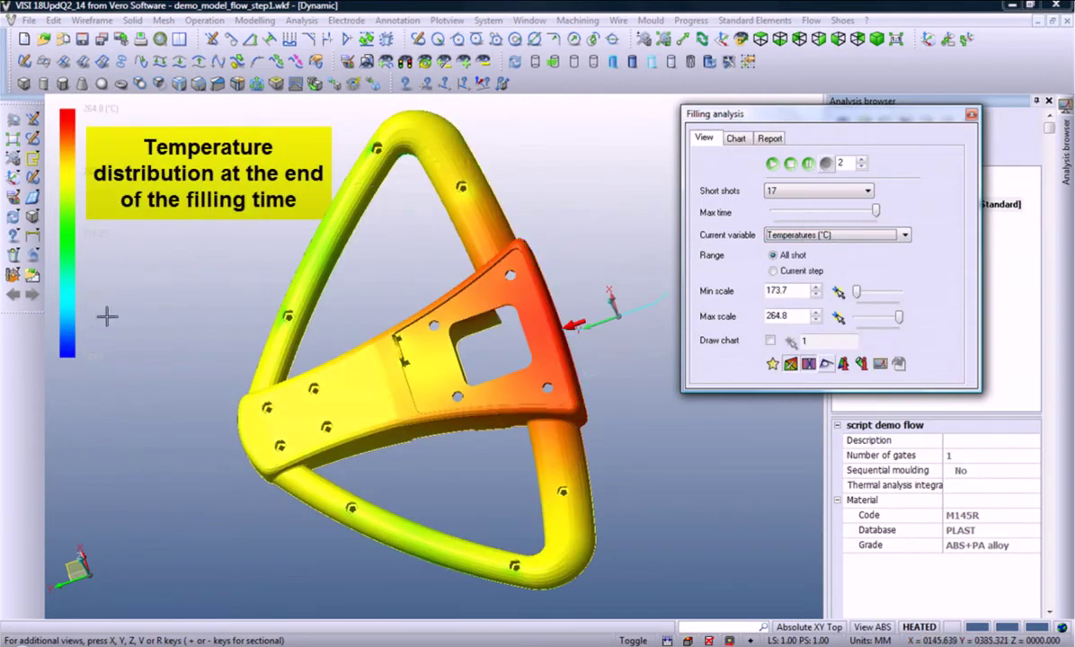
click(906, 235)
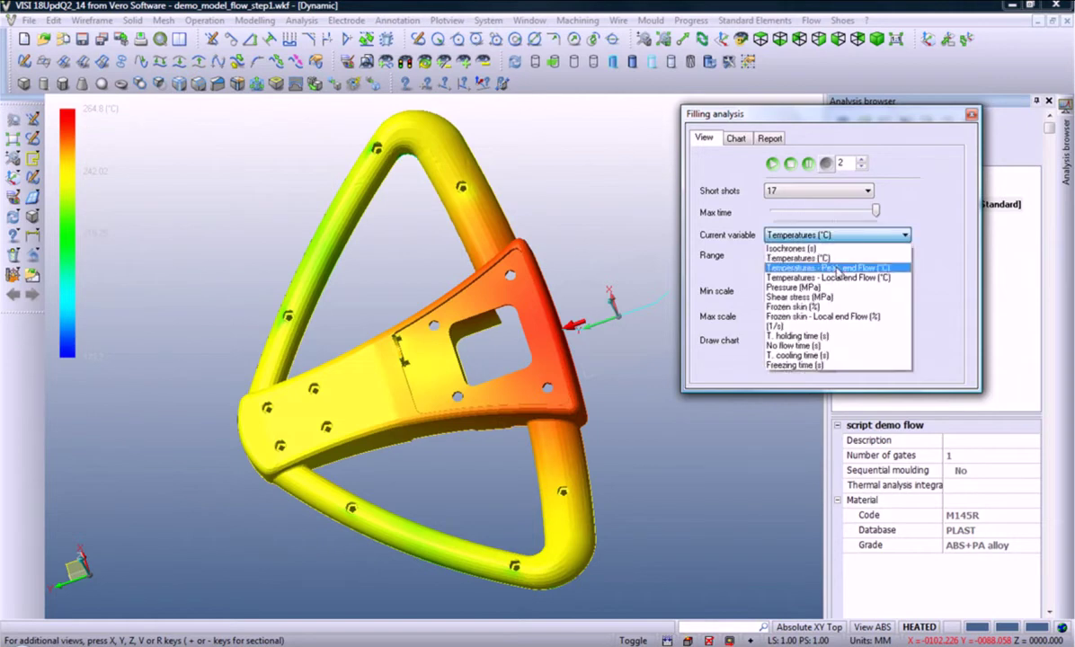
click(833, 287)
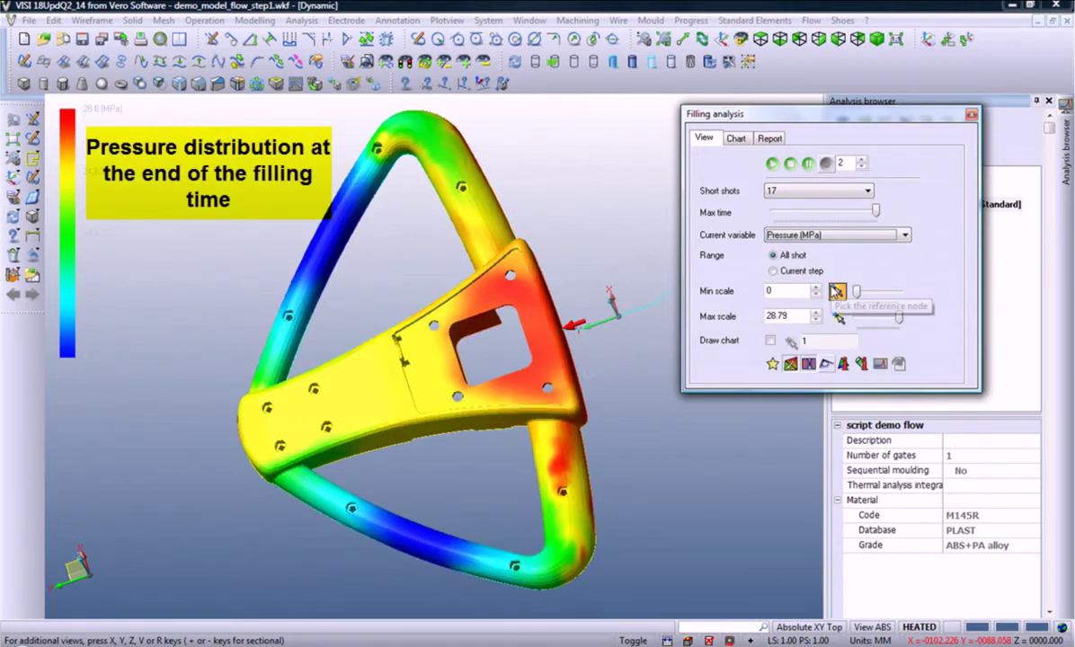
middle_drag(187, 252, 576, 326)
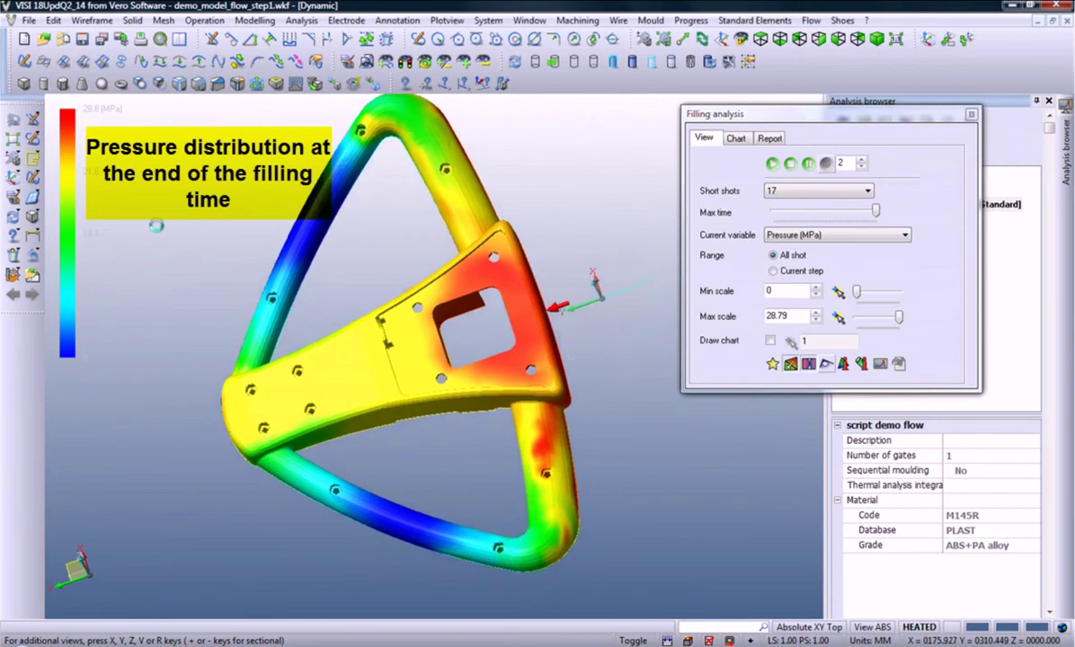
click(905, 237)
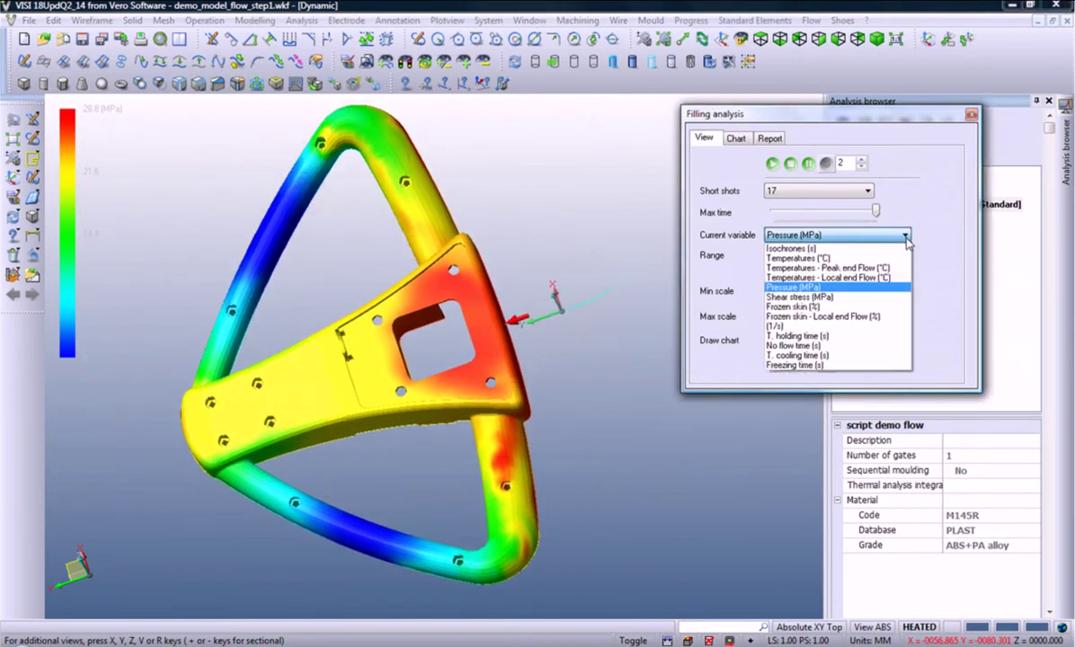
click(802, 296)
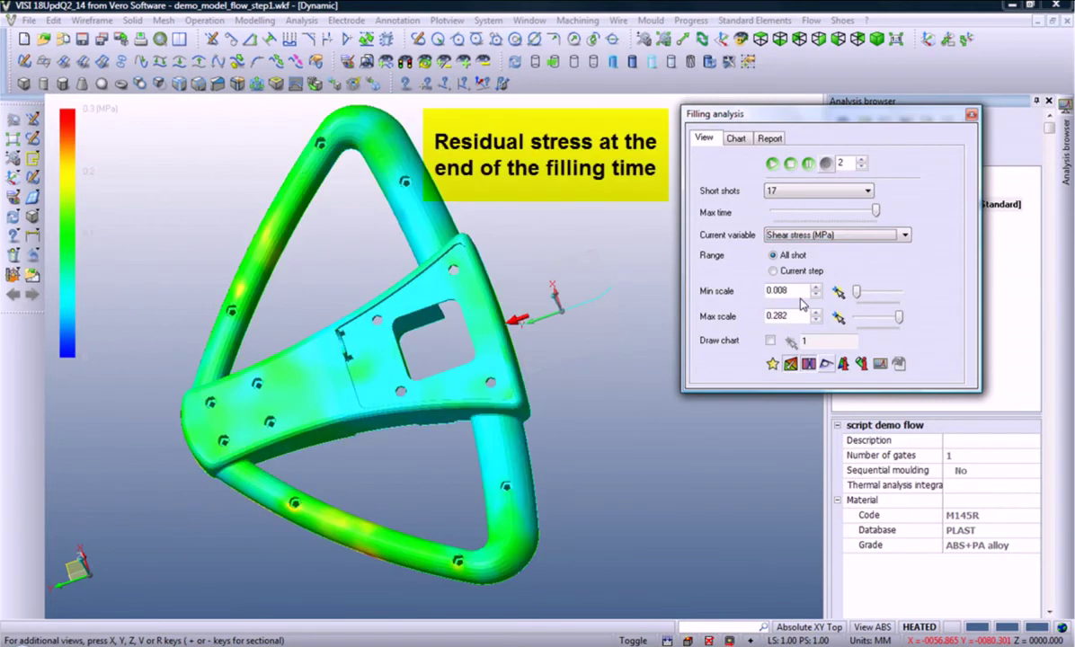
mouse_move(544, 263)
middle_down()
mouse_move(406, 205)
mouse_move(359, 202)
mouse_move(494, 337)
middle_up()
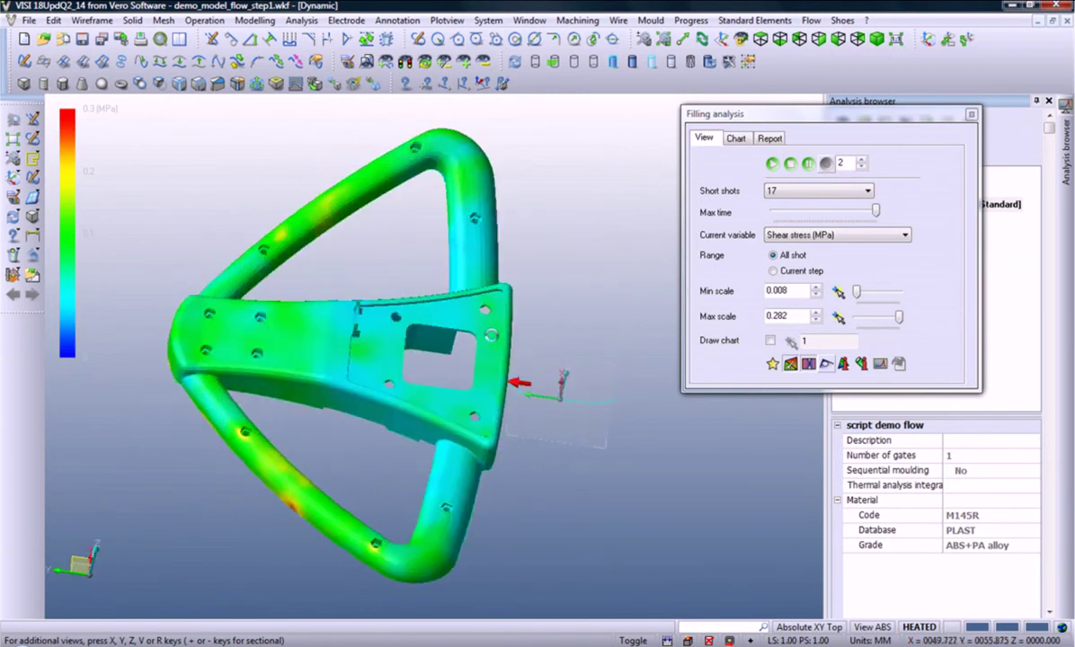
click(905, 236)
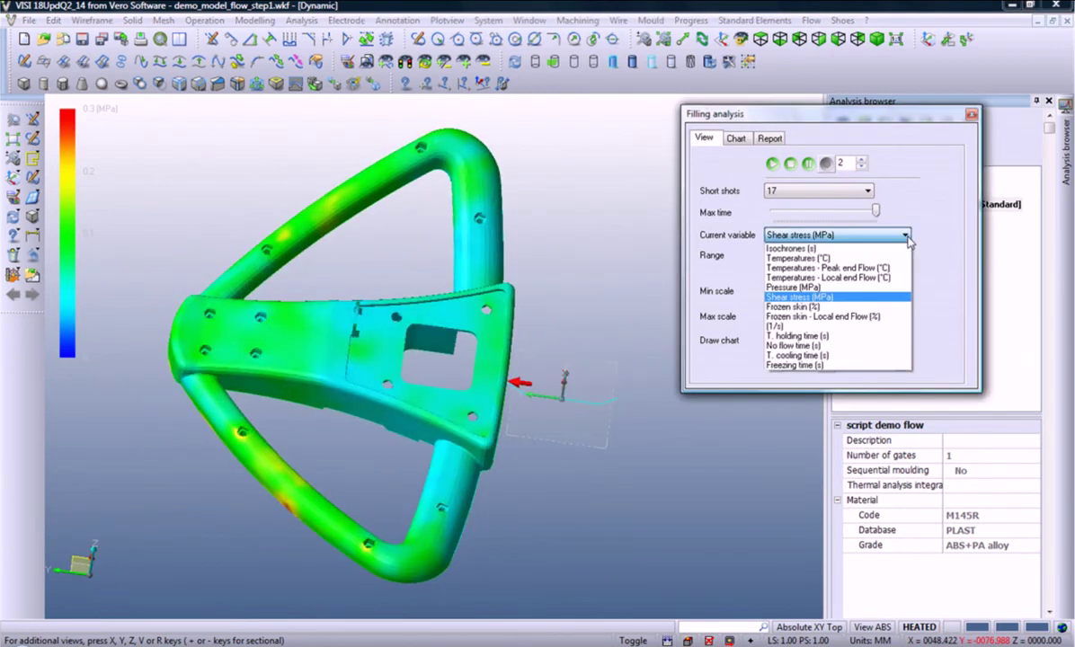
click(827, 336)
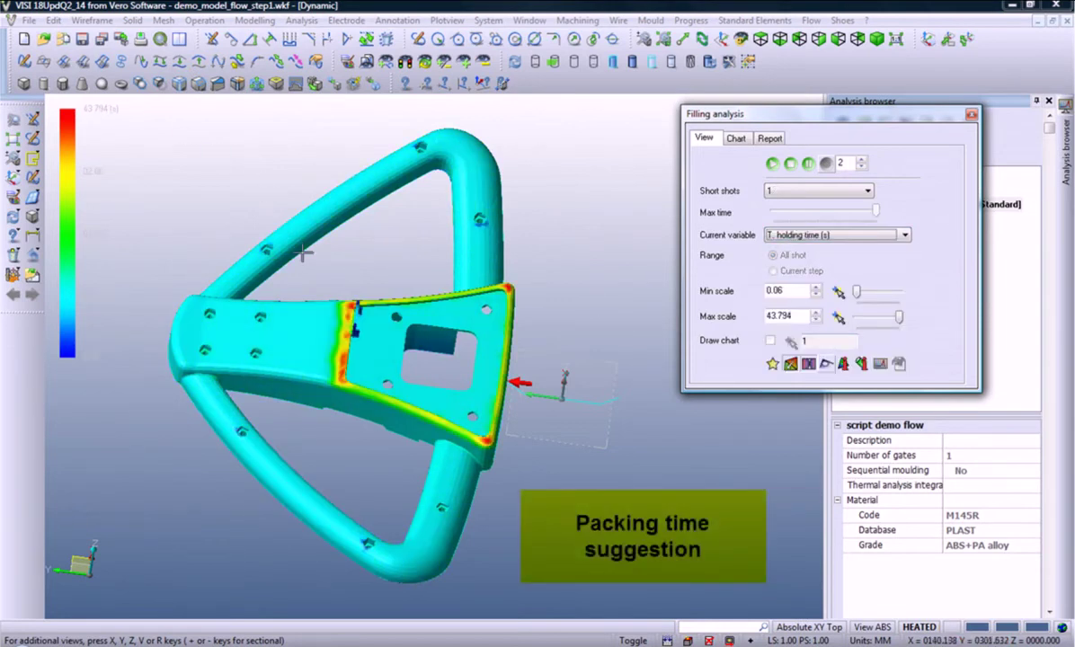
- Orbit and zoom onto the ribbed back to inspect the holding-time map
middle_drag(392, 273, 486, 501)
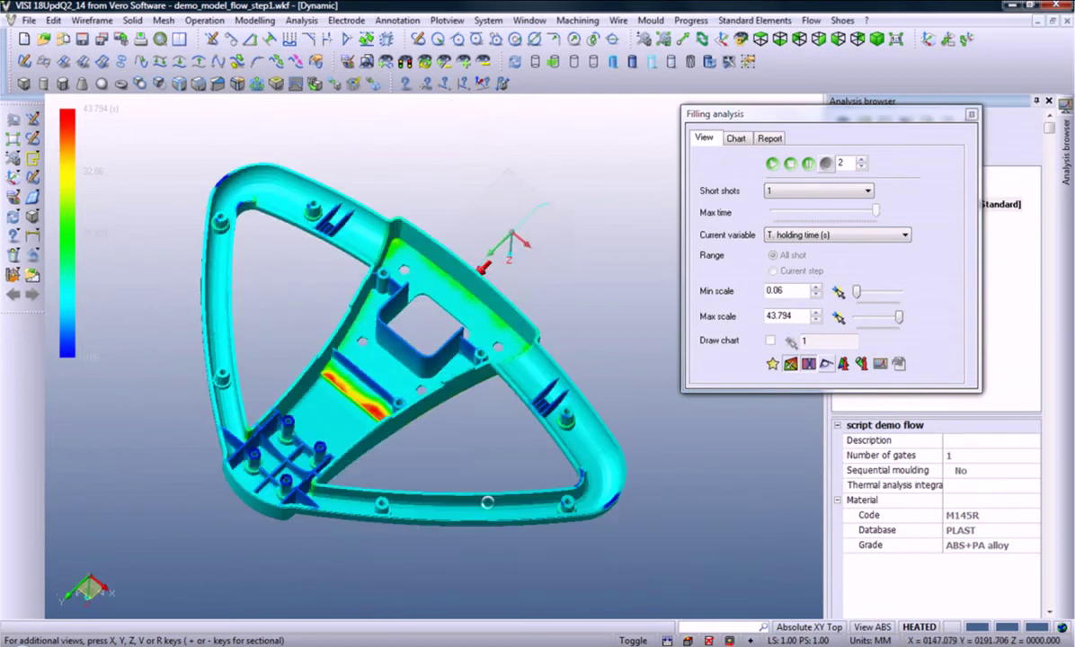
scroll(438, 445, up, 3)
scroll(423, 391, up, 3)
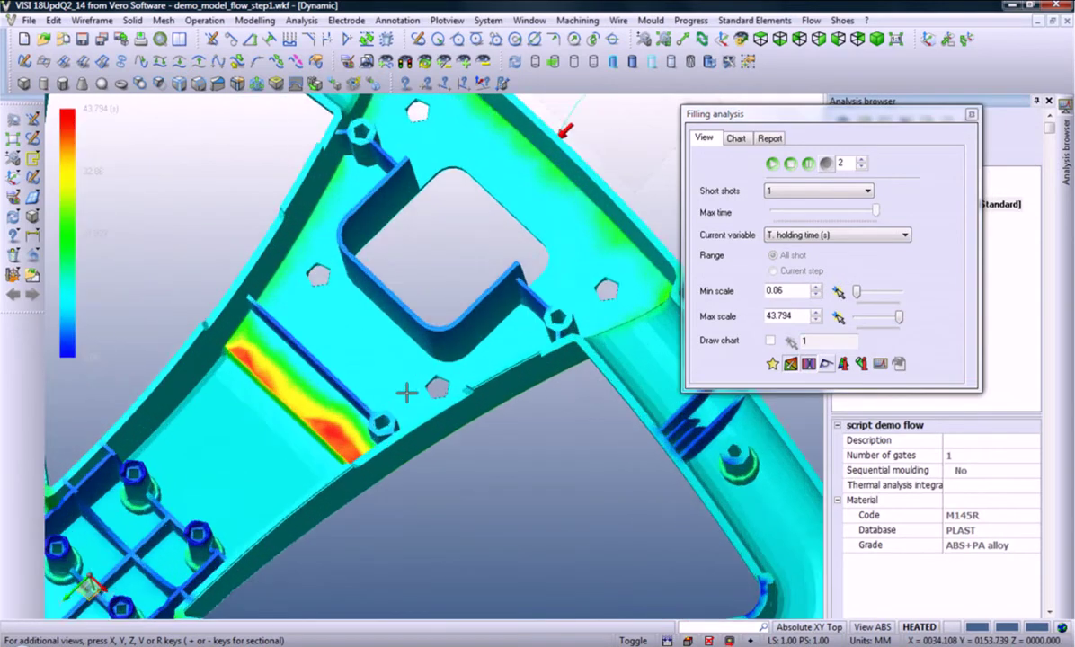
scroll(406, 392, up, 2)
scroll(403, 418, down, 3)
scroll(413, 438, down, 2)
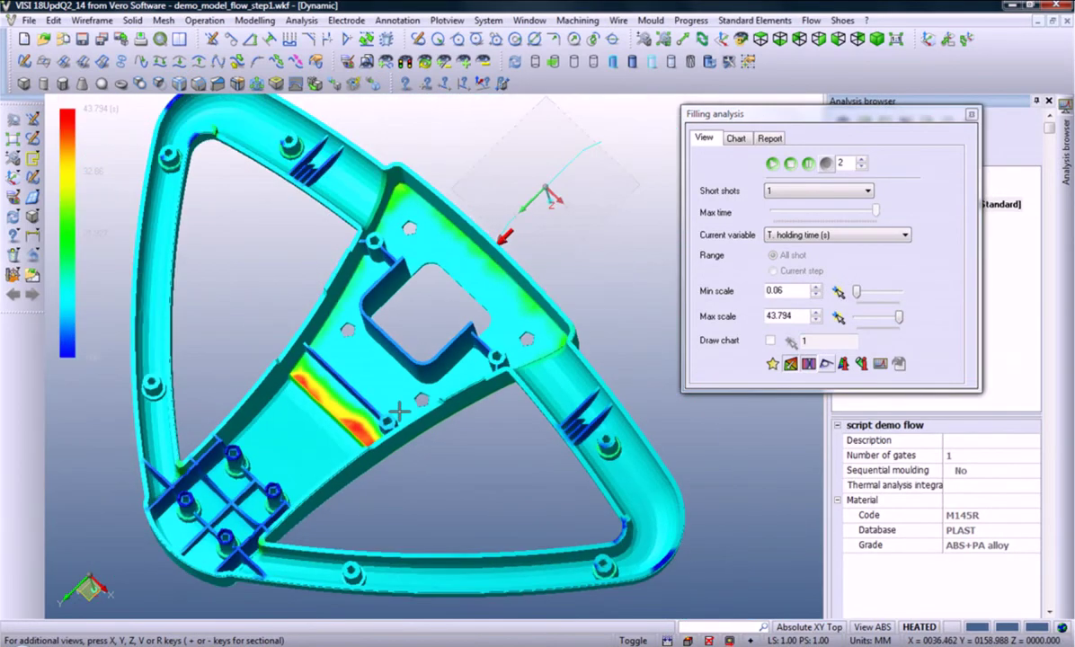
scroll(425, 458, down, 1)
mouse_move(418, 432)
middle_down()
mouse_move(396, 236)
mouse_move(822, 308)
middle_up()
- Show T. cooling time (0.284–88.516 s) on the wheel and view its underside
click(904, 234)
click(809, 351)
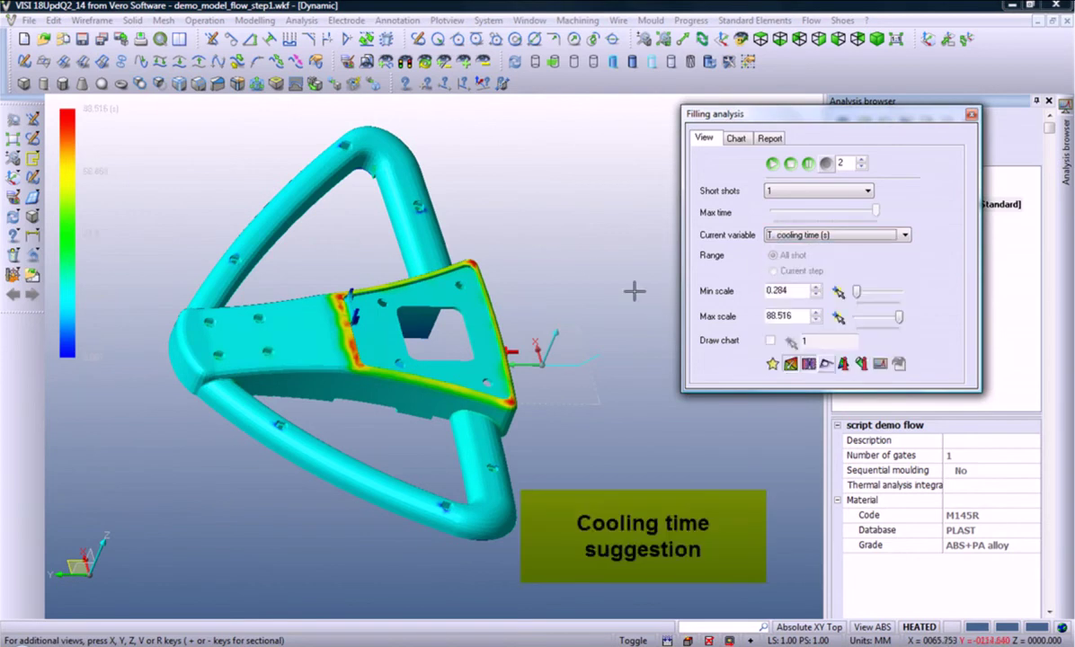
mouse_move(557, 237)
middle_down()
mouse_move(560, 498)
mouse_move(560, 266)
mouse_move(510, 228)
middle_up()
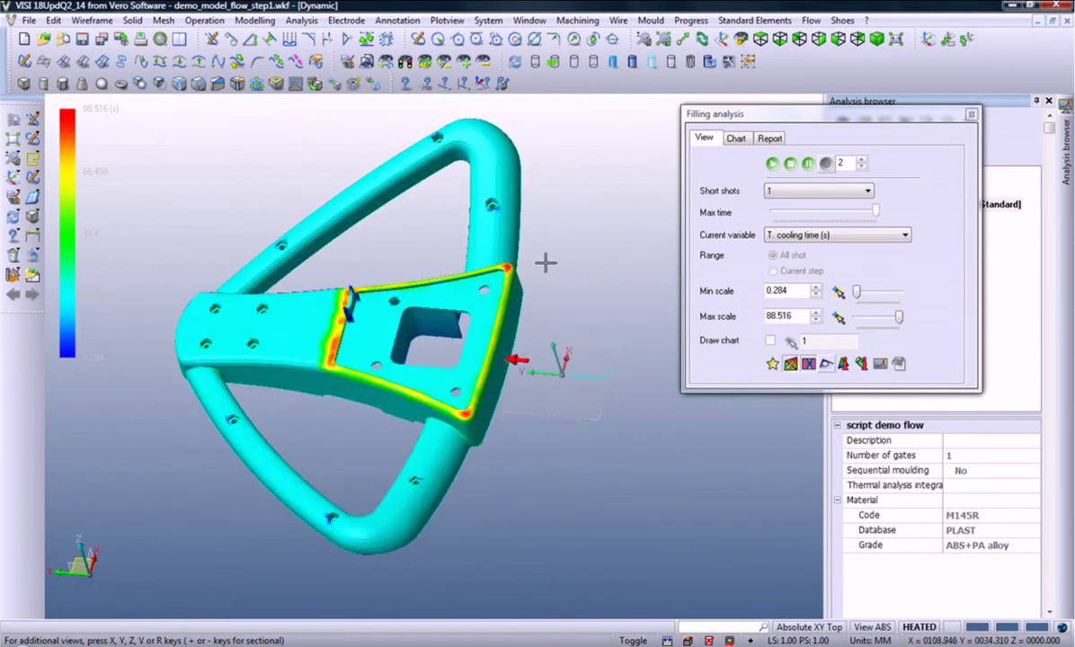
- Create a holding analysis from script demo flow at 30 MPa, 35 s holding, 60 s cooling, and run it
click(971, 115)
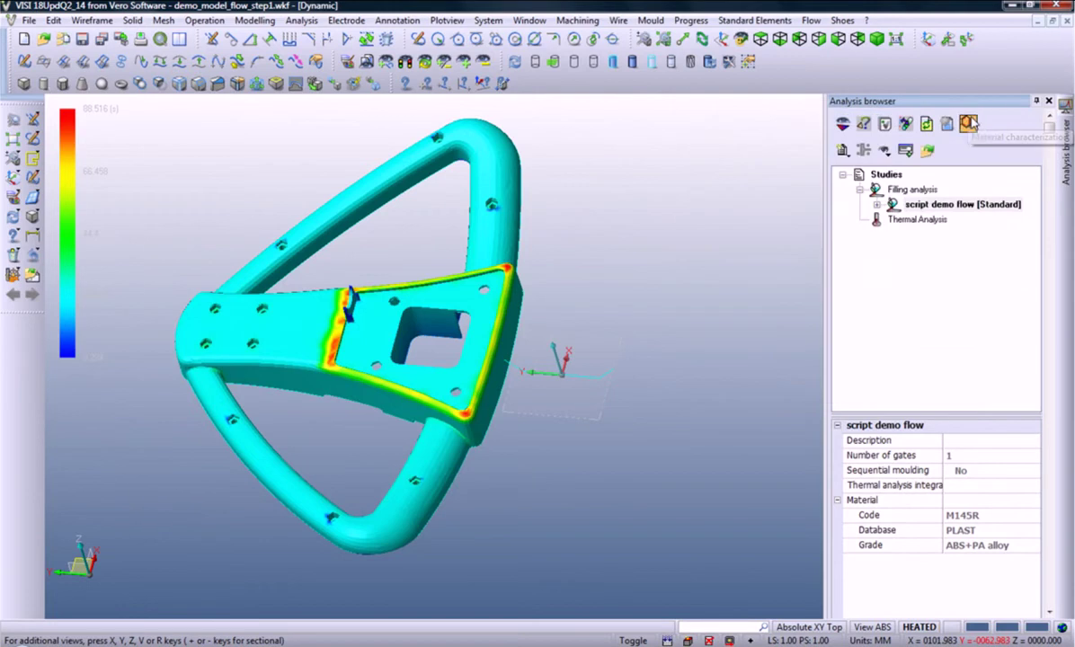
right_click(921, 209)
click(941, 248)
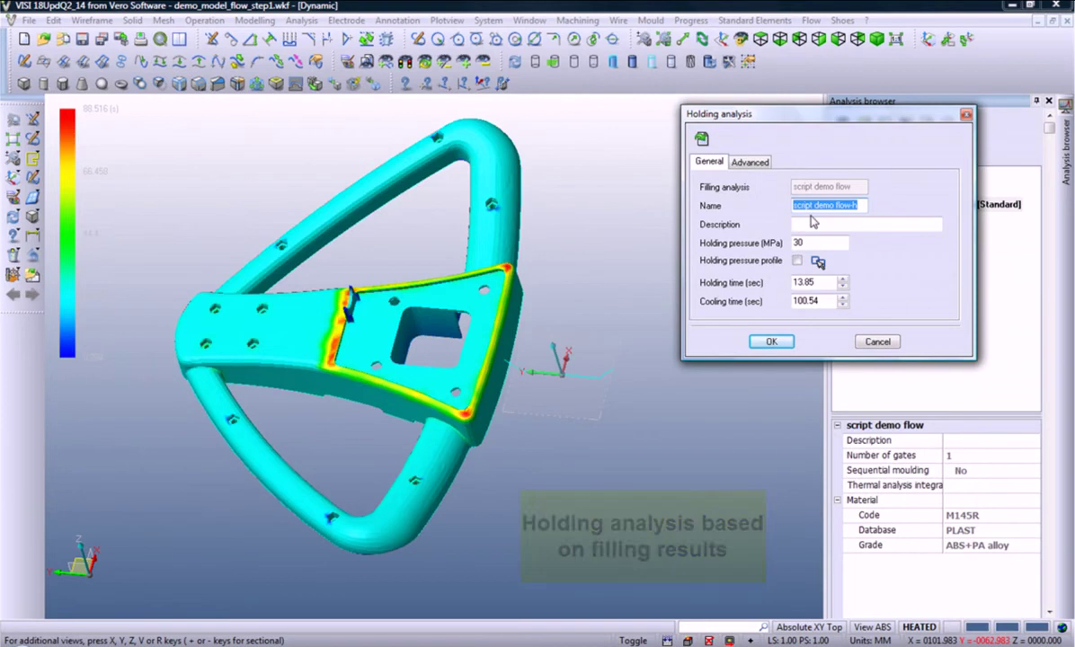
click(817, 281)
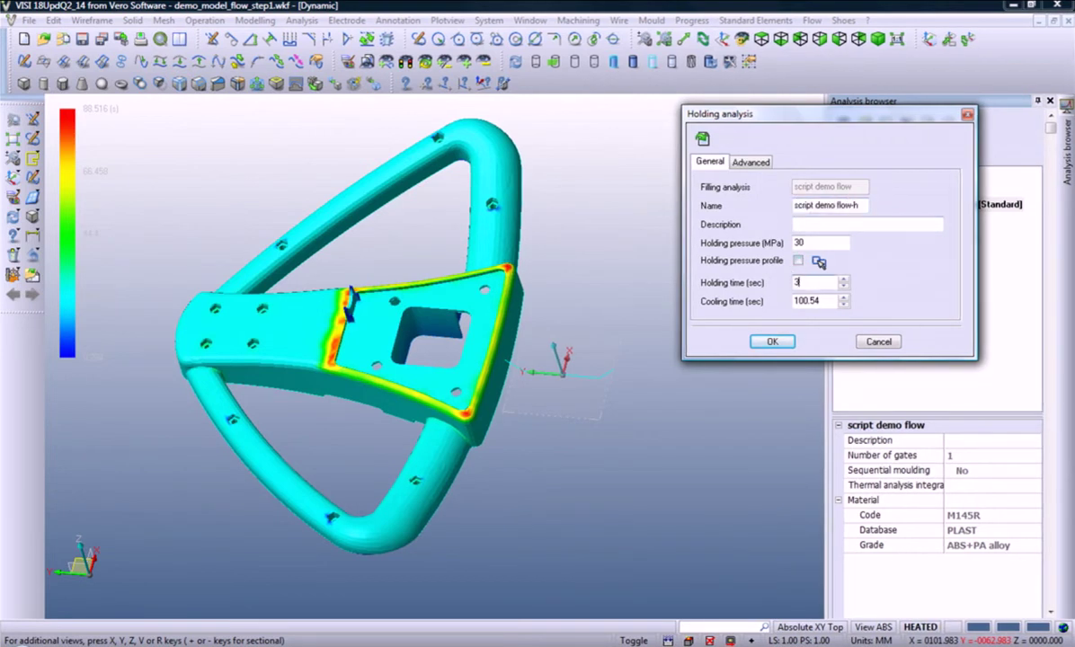
text(5)
click(825, 299)
text(60)
click(775, 343)
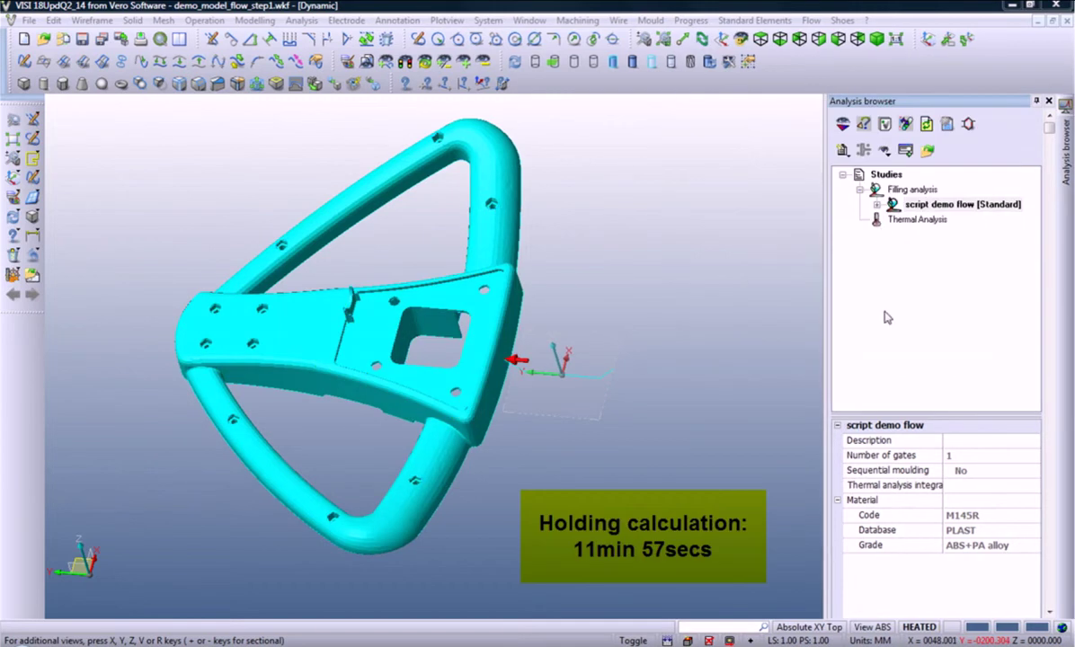
- Load the results of the holding analysis script demo flow-h
click(877, 206)
click(934, 221)
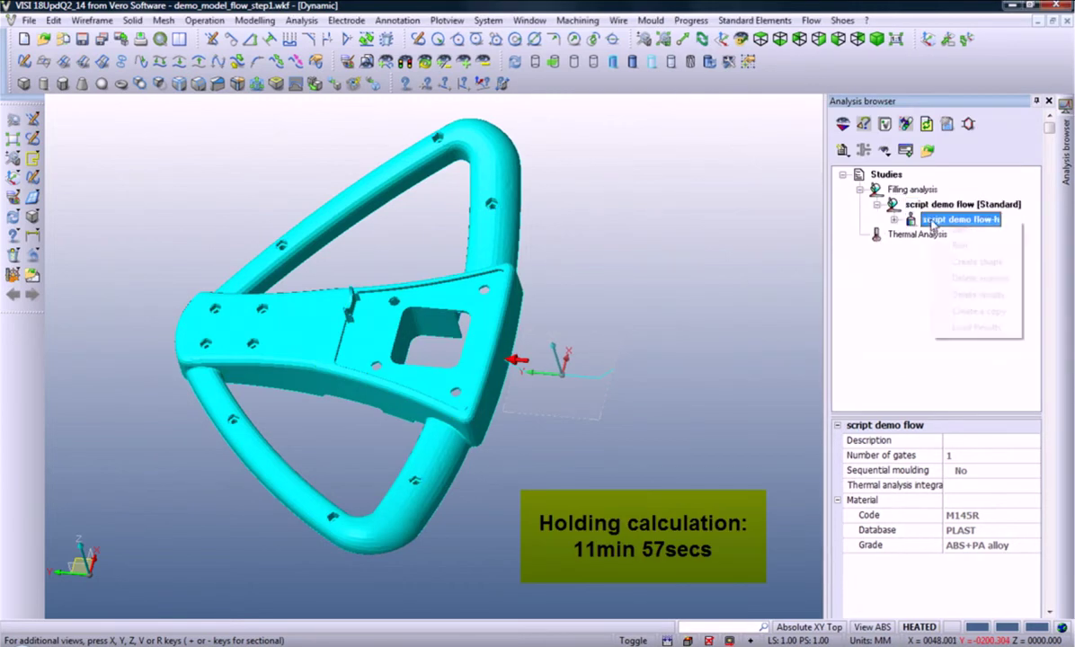
right_click(932, 220)
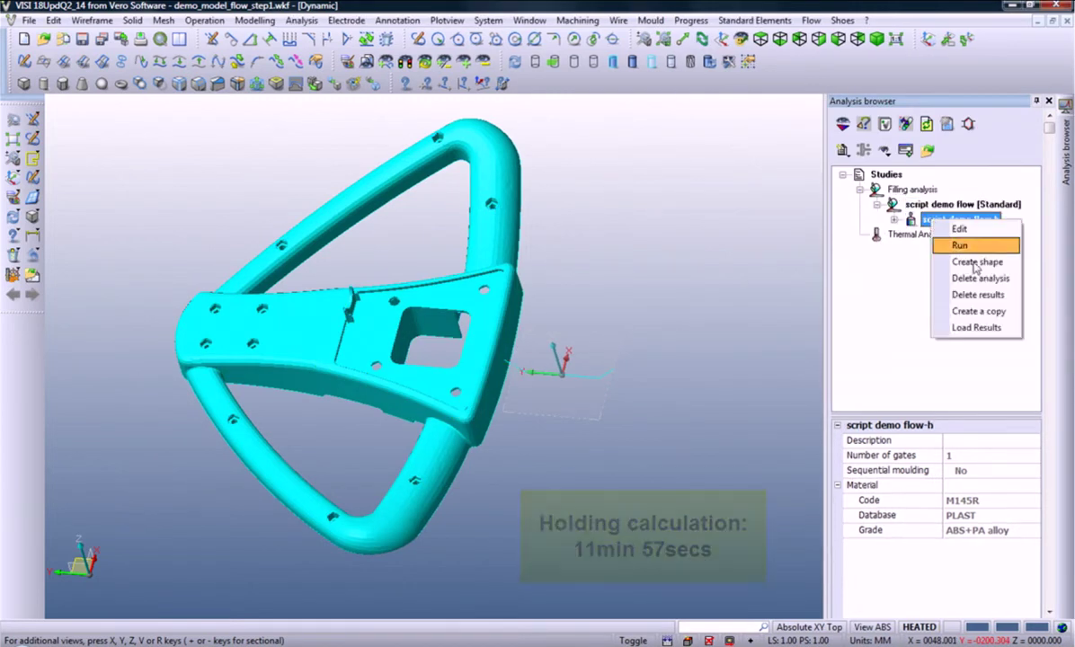
click(973, 327)
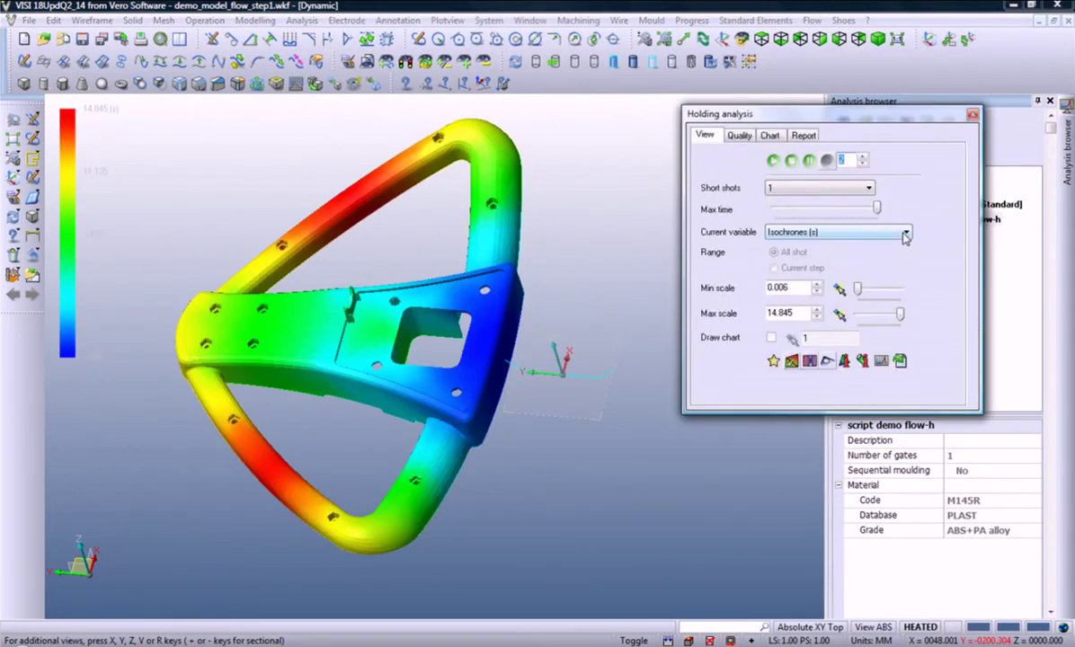
- Colour the wheel by volumetric shrinkage, then switch the map to sink void (%)
click(905, 232)
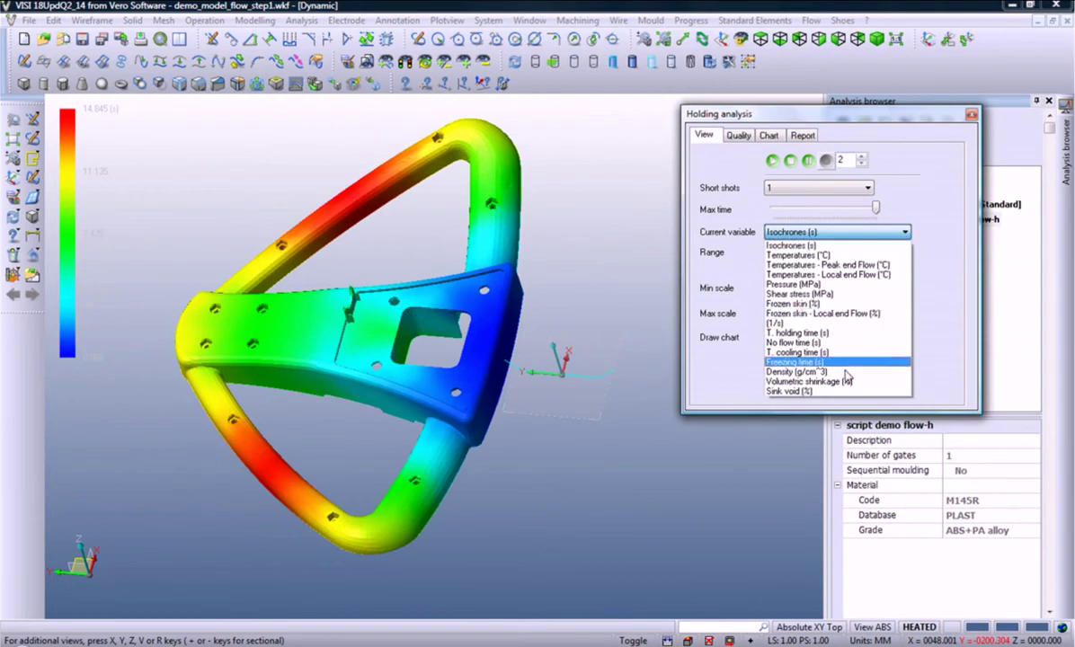
click(804, 381)
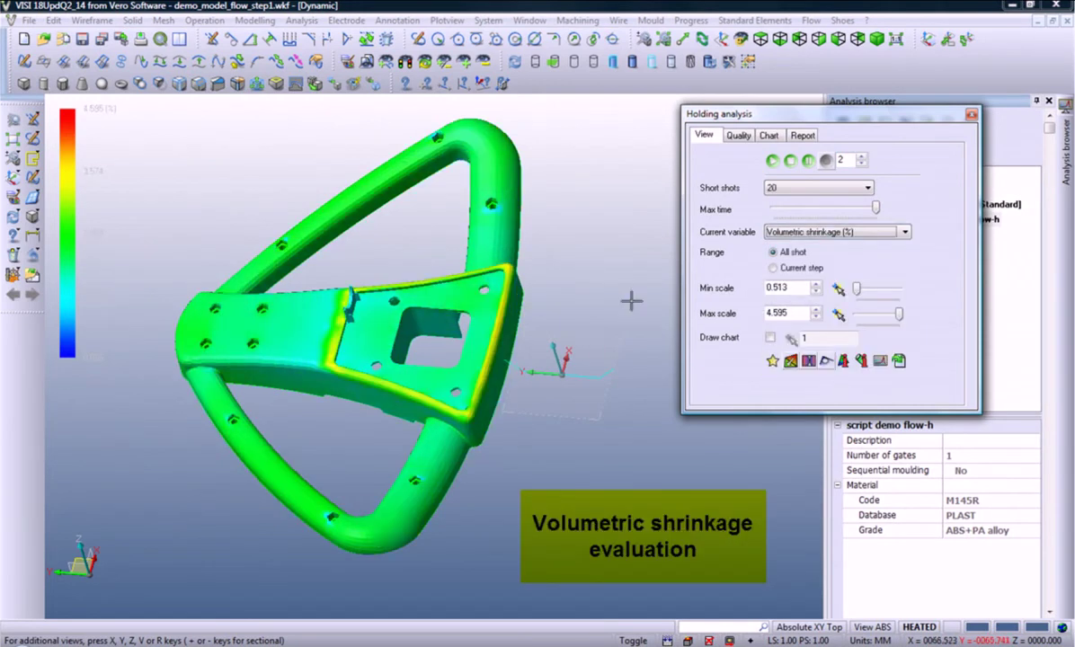
mouse_move(564, 280)
middle_down()
mouse_move(551, 311)
mouse_move(345, 369)
mouse_move(328, 387)
mouse_move(313, 372)
middle_up()
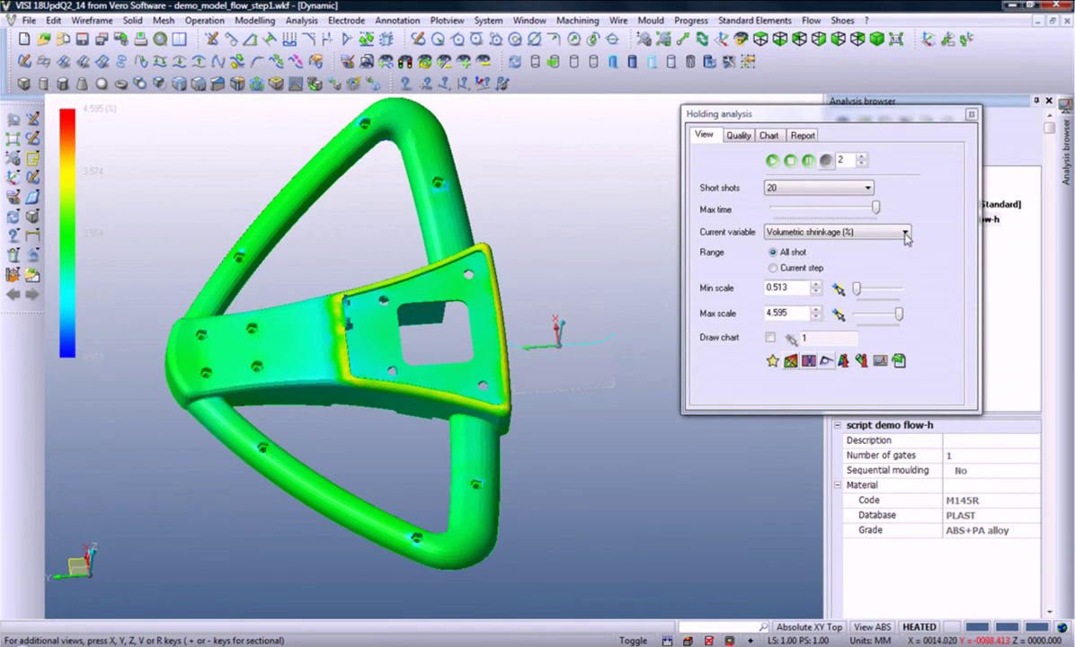
click(852, 232)
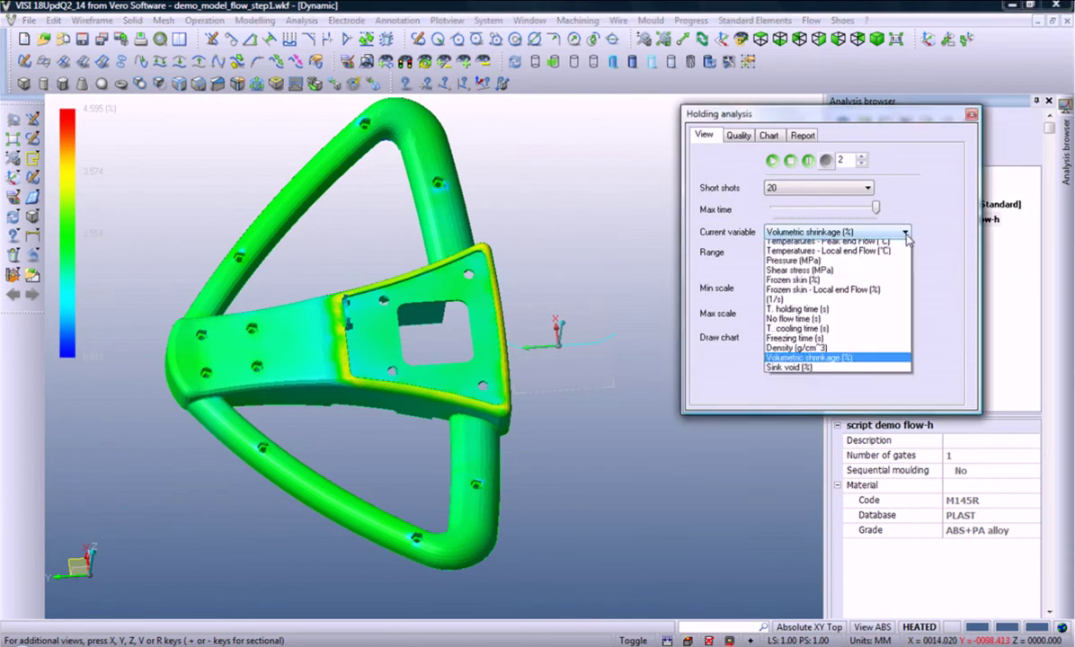
click(832, 393)
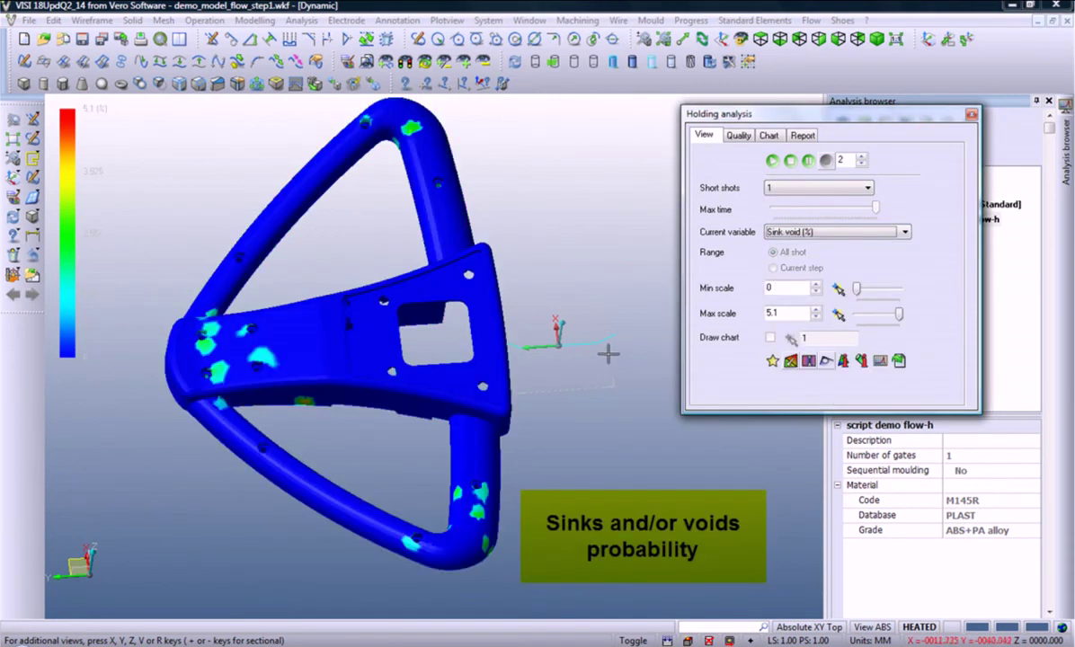
- Colour the wheel by density (g/cm^3) and inspect it from underside and rear views
scroll(598, 352, up, 1)
mouse_move(559, 293)
middle_down()
mouse_move(548, 502)
mouse_move(517, 316)
mouse_move(447, 312)
mouse_move(488, 328)
mouse_move(551, 301)
mouse_move(539, 246)
mouse_move(558, 333)
middle_up()
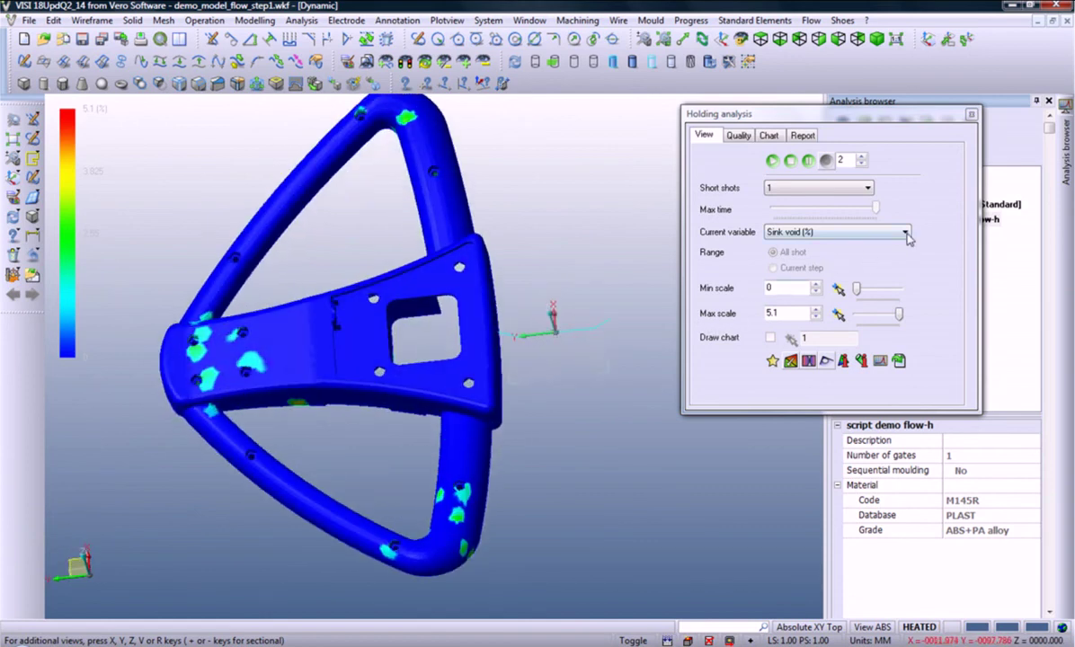
click(850, 231)
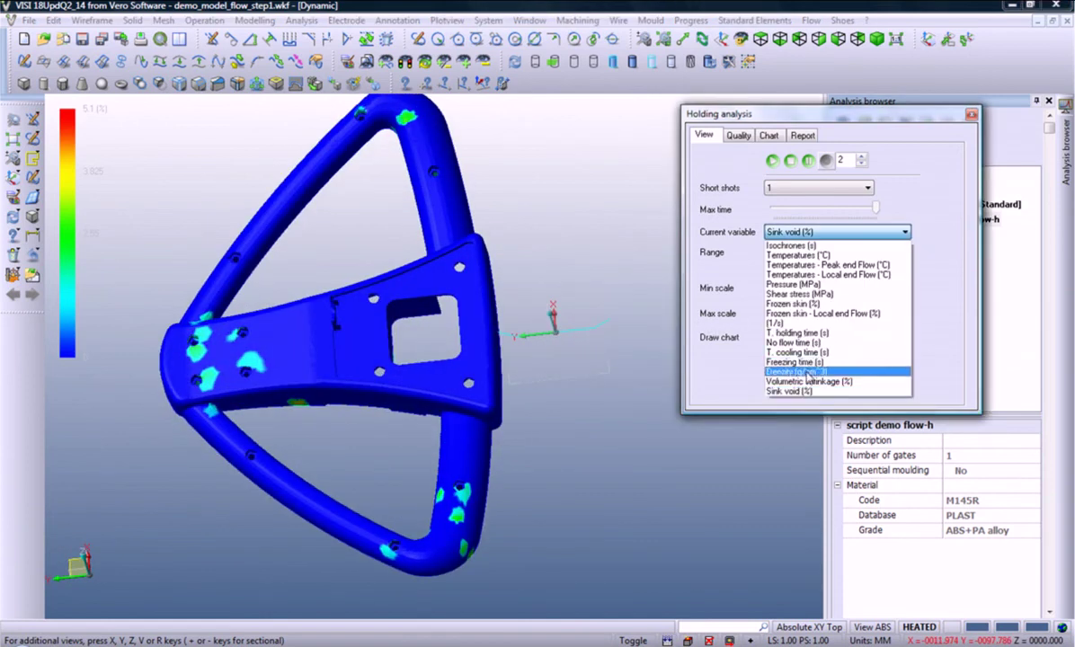
click(810, 372)
mouse_move(553, 310)
middle_down()
mouse_move(265, 220)
mouse_move(539, 290)
middle_up()
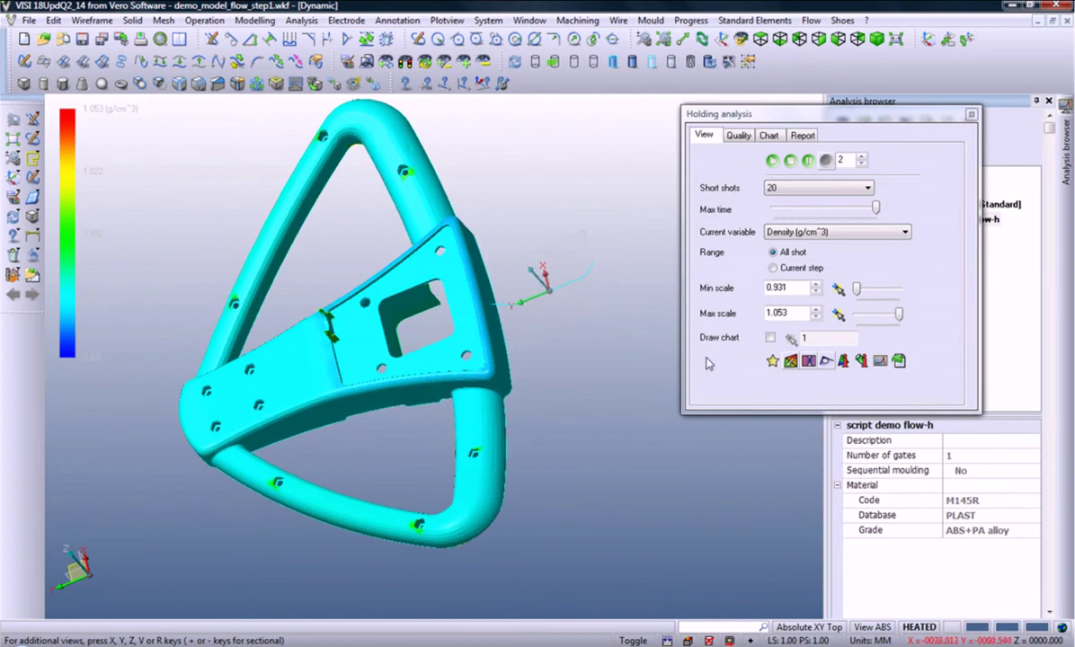
- Create and run a shape analysis from the holding analysis script demo flow-h
click(970, 114)
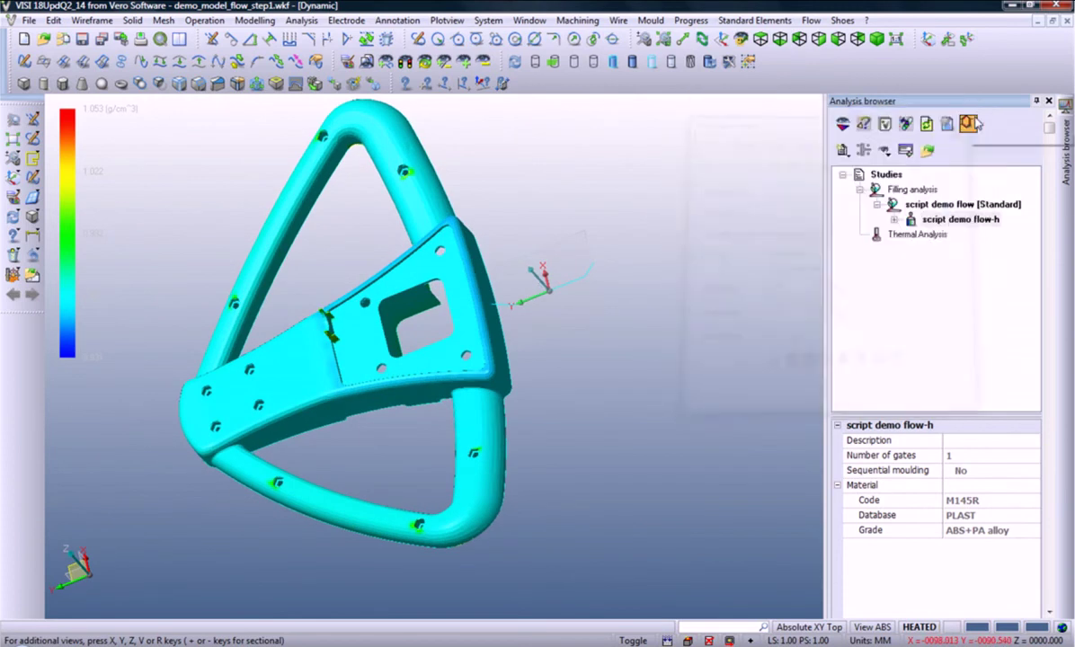
right_click(963, 222)
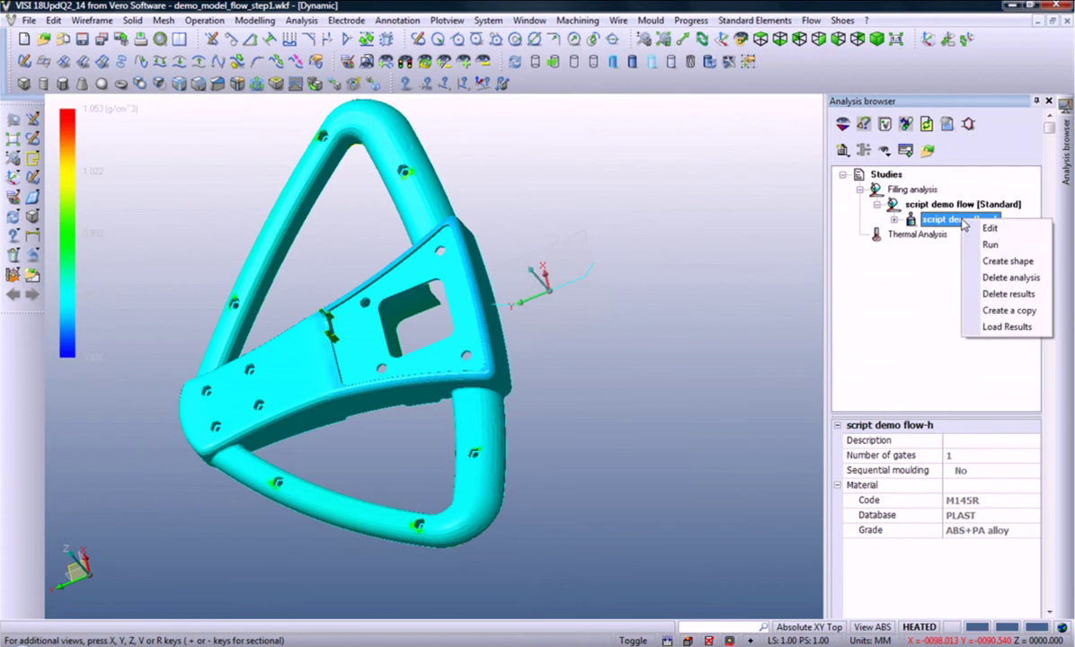
click(993, 261)
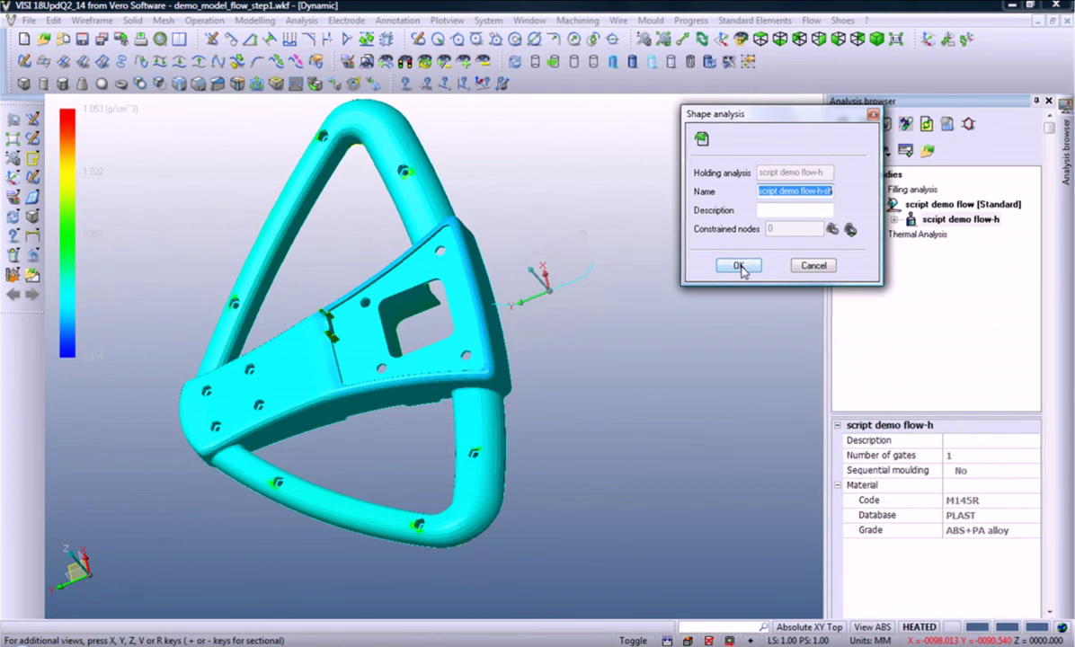
click(739, 266)
- Load the results of the shape analysis script demo flow-h-sh over the CAD model
click(893, 221)
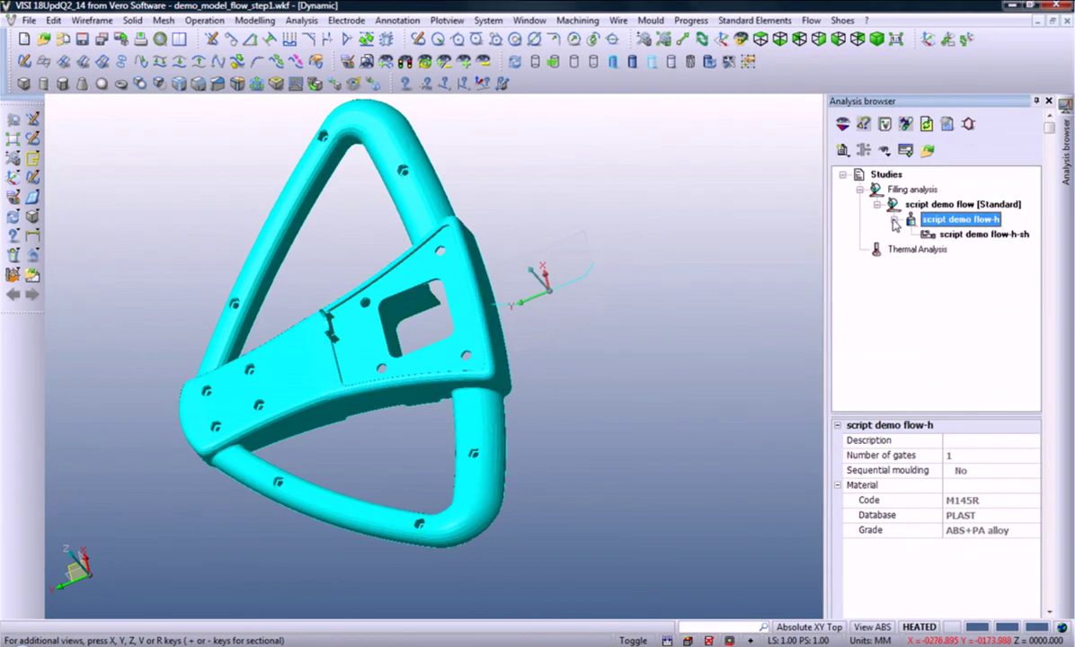
click(952, 236)
right_click(952, 236)
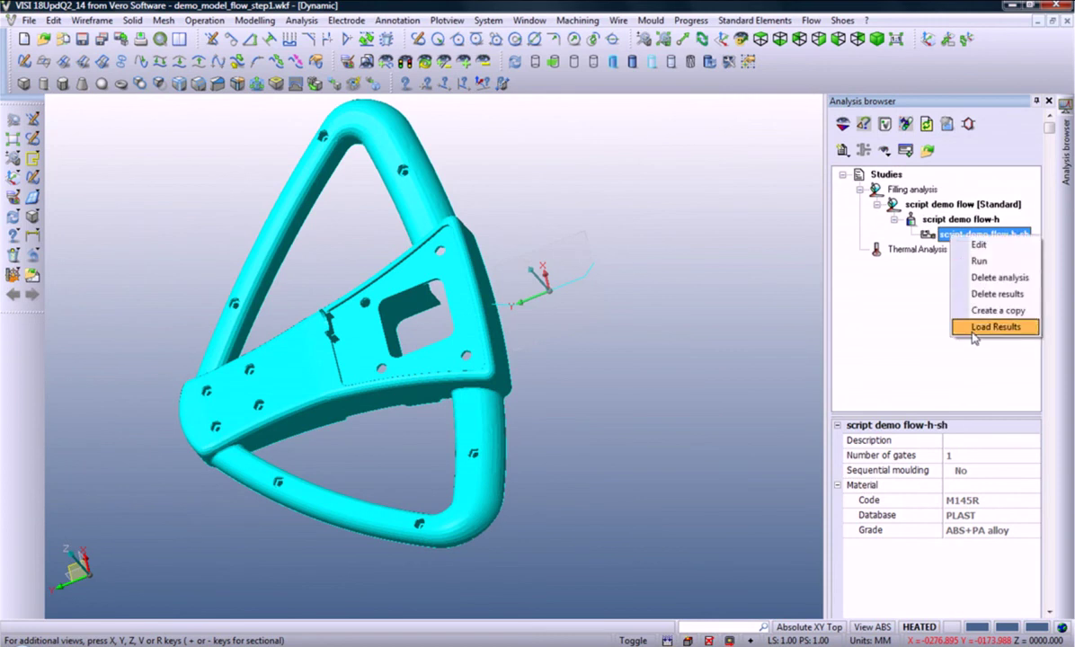
click(943, 326)
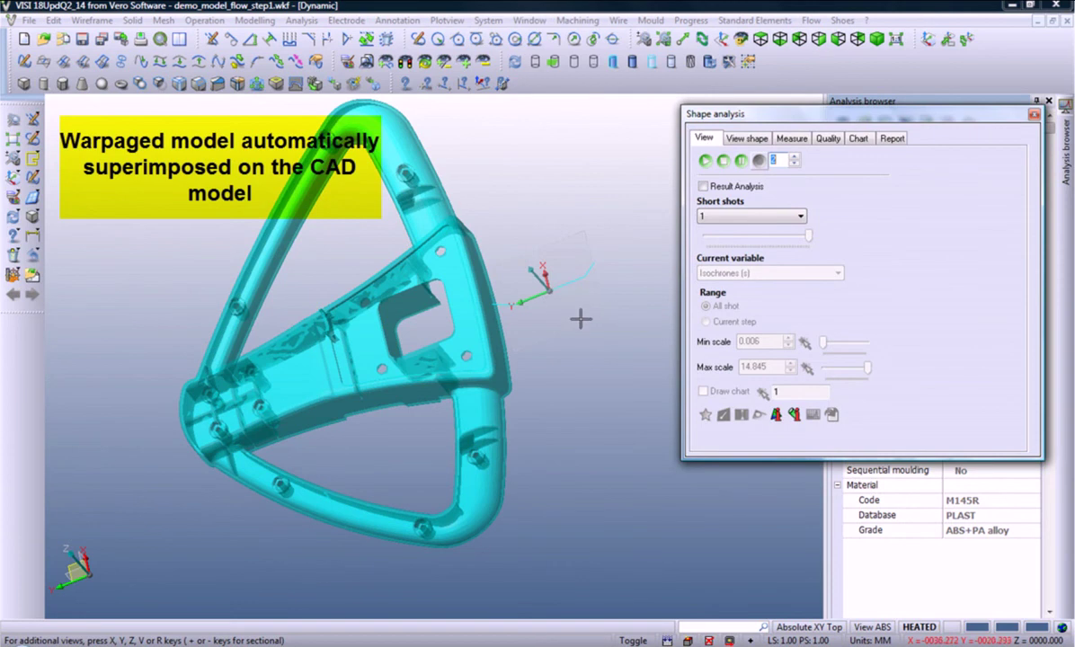
- Enable warpage Result Analysis in View shape, evaluating All Effect on axes
middle_drag(584, 315, 660, 302)
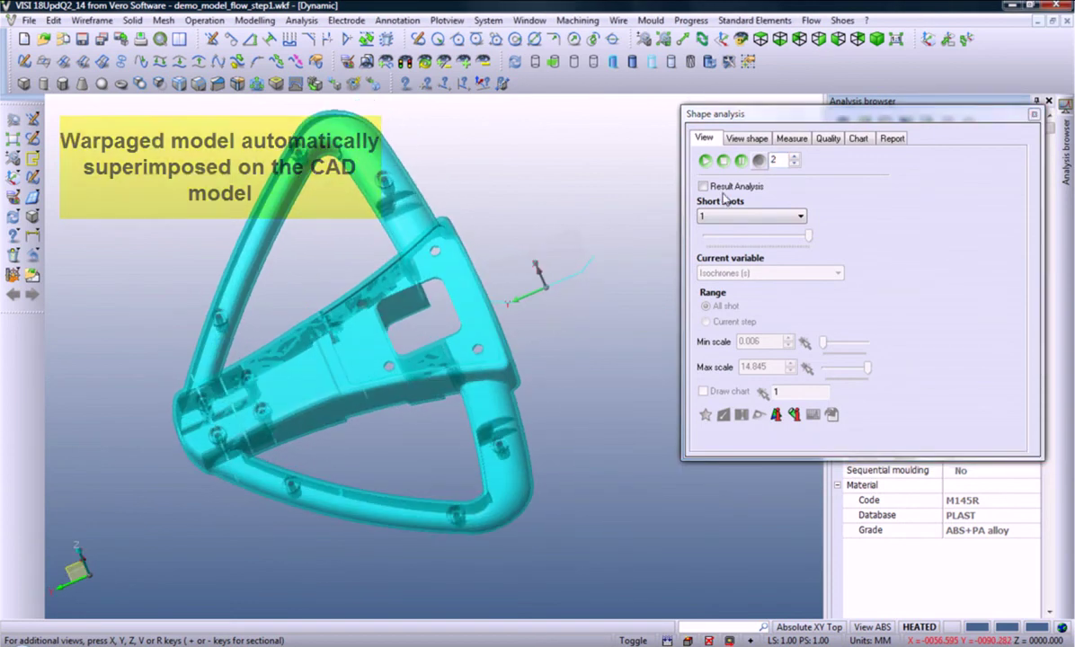
click(742, 140)
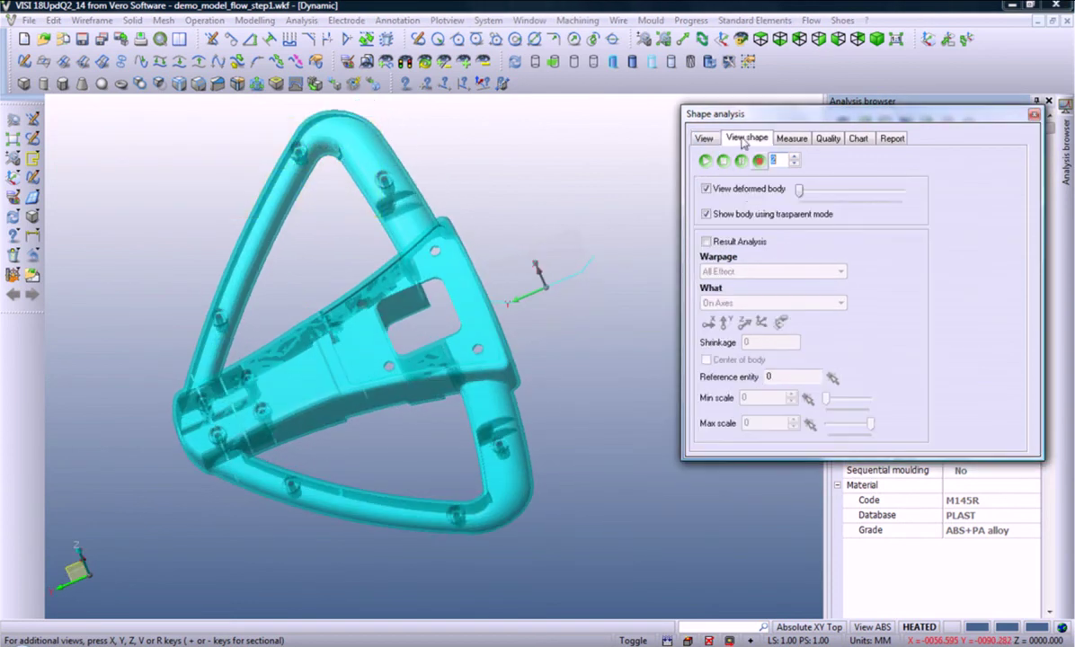
click(706, 242)
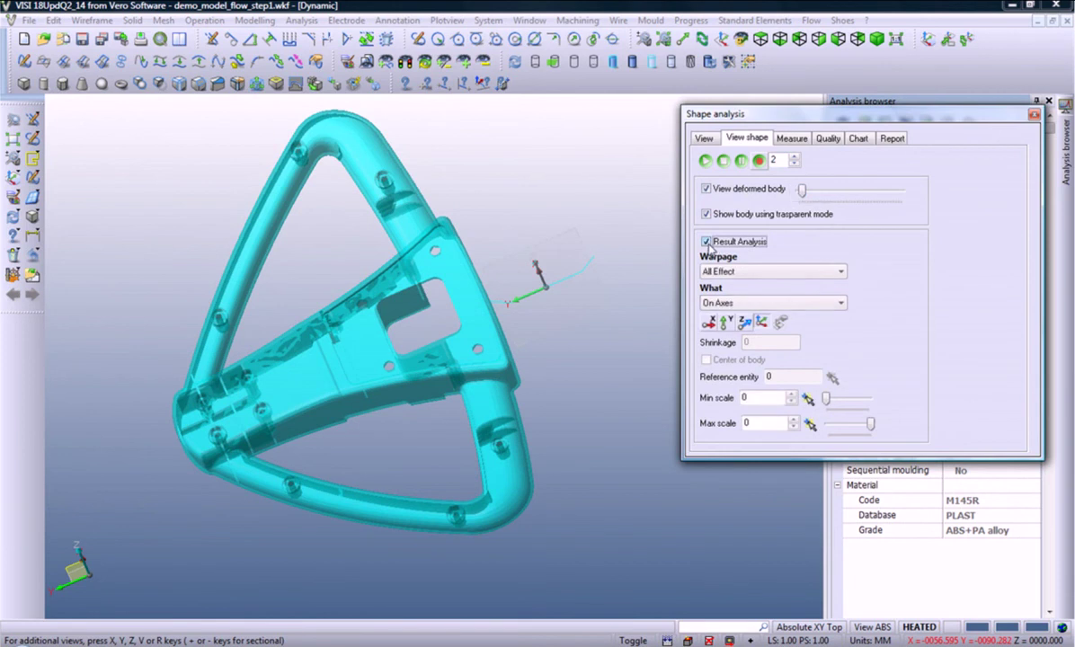
click(843, 306)
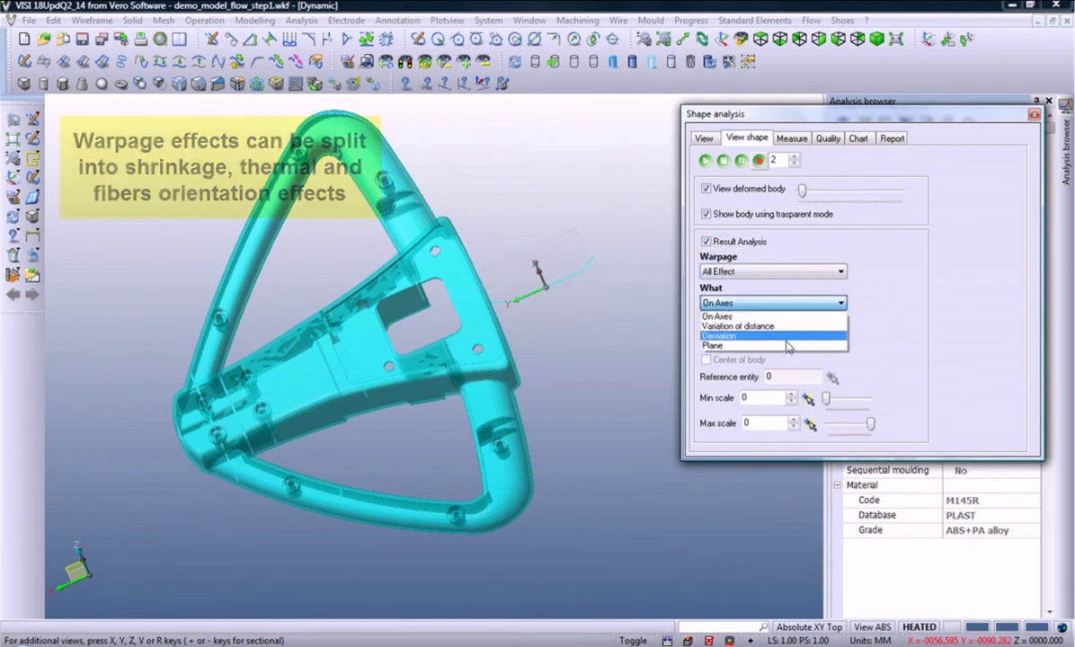
click(746, 317)
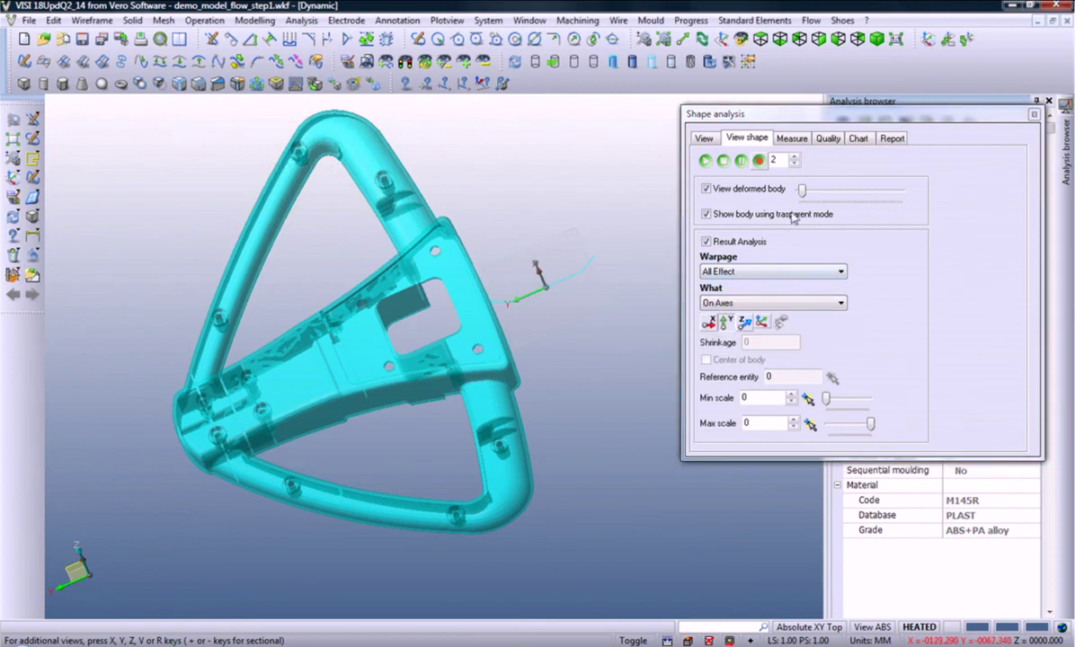
- Measure linear shrinkage between two hub hole nodes: 171.99 distance, 0% shrinkage
click(791, 138)
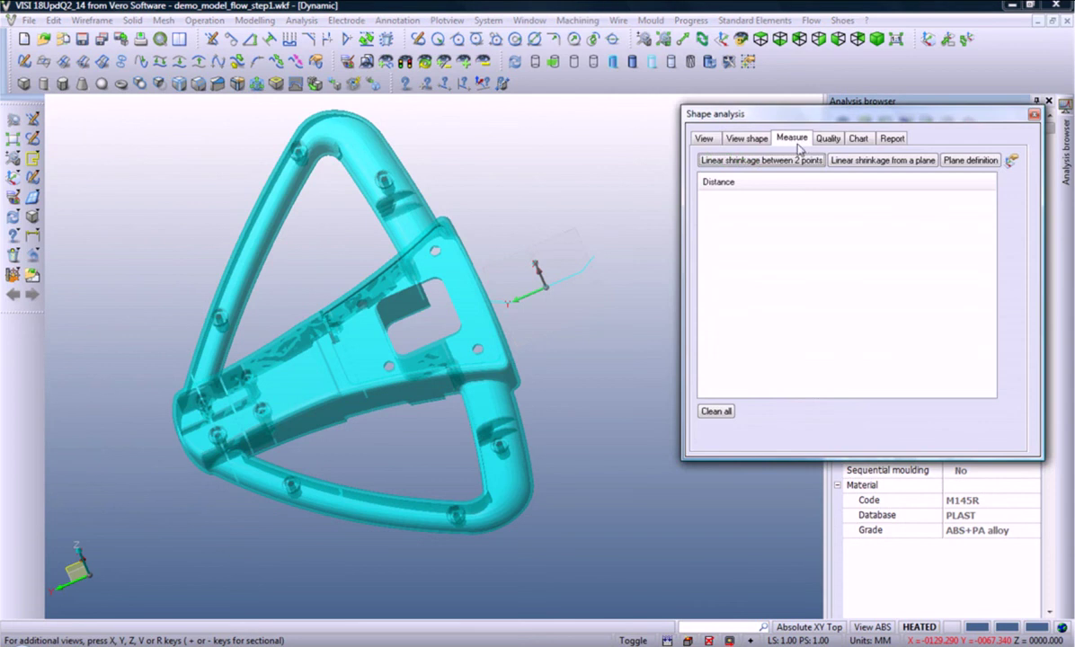
click(783, 162)
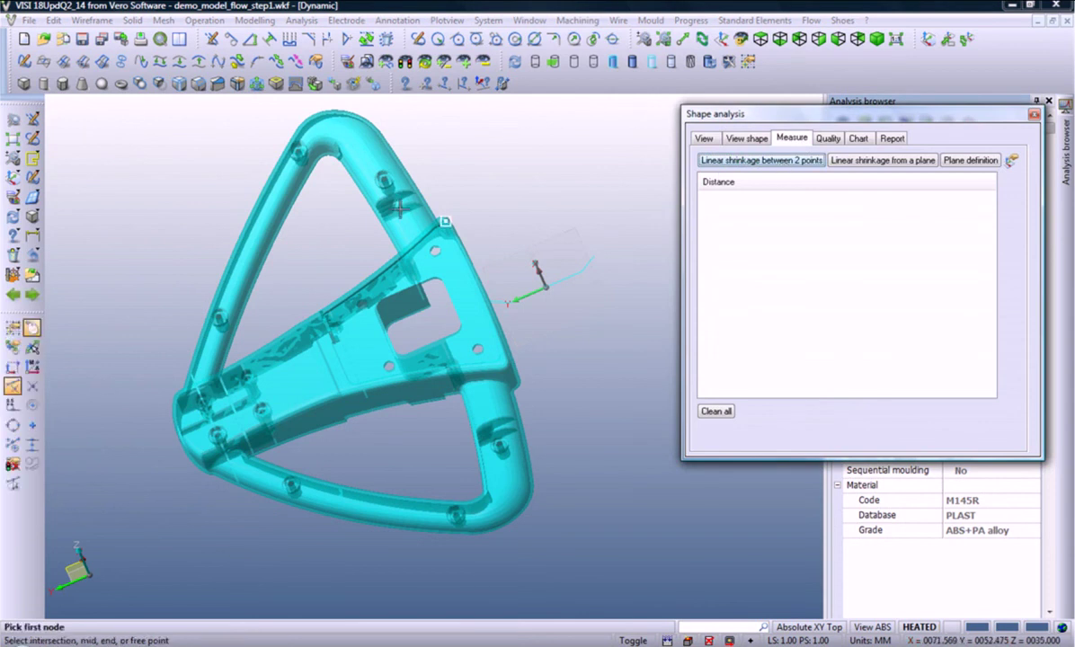
click(387, 177)
scroll(387, 177, up, 2)
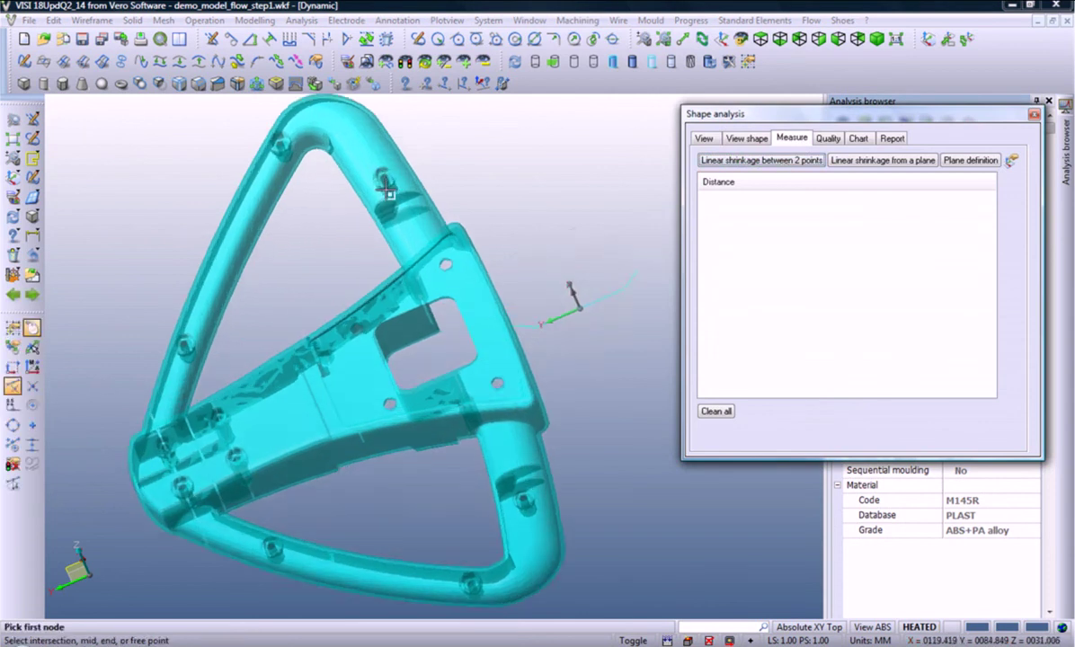
scroll(388, 177, up, 2)
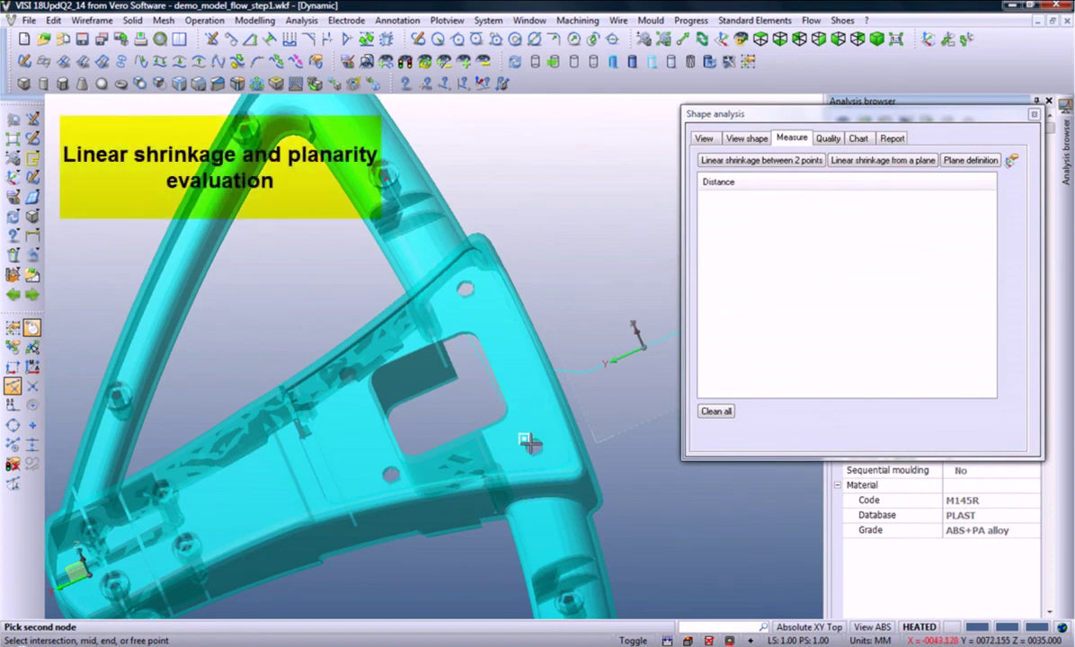
click(528, 441)
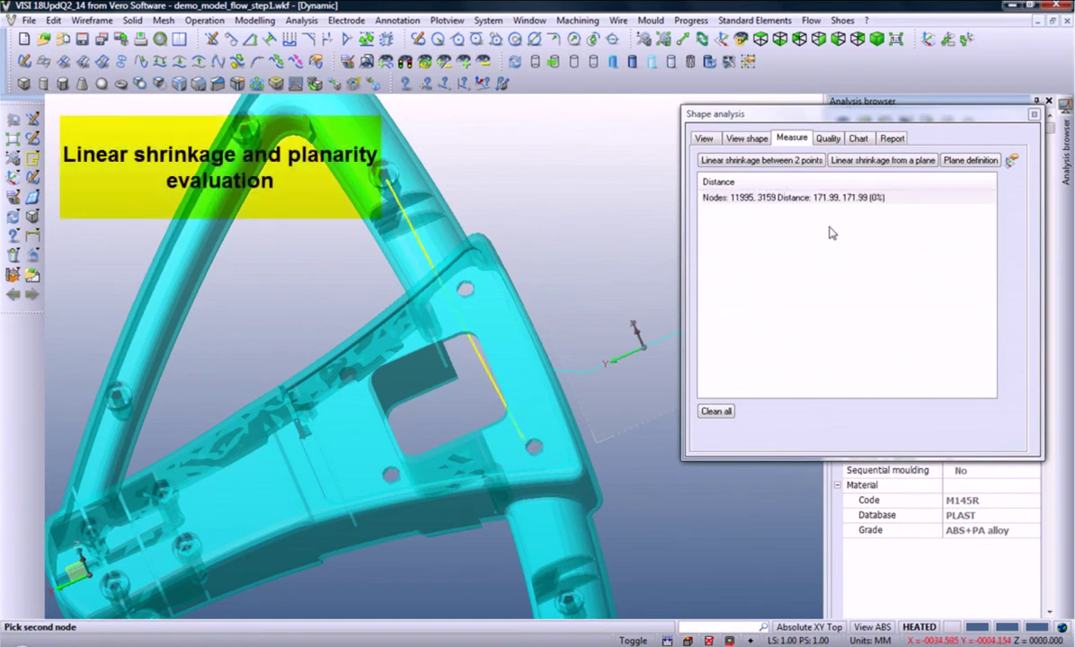